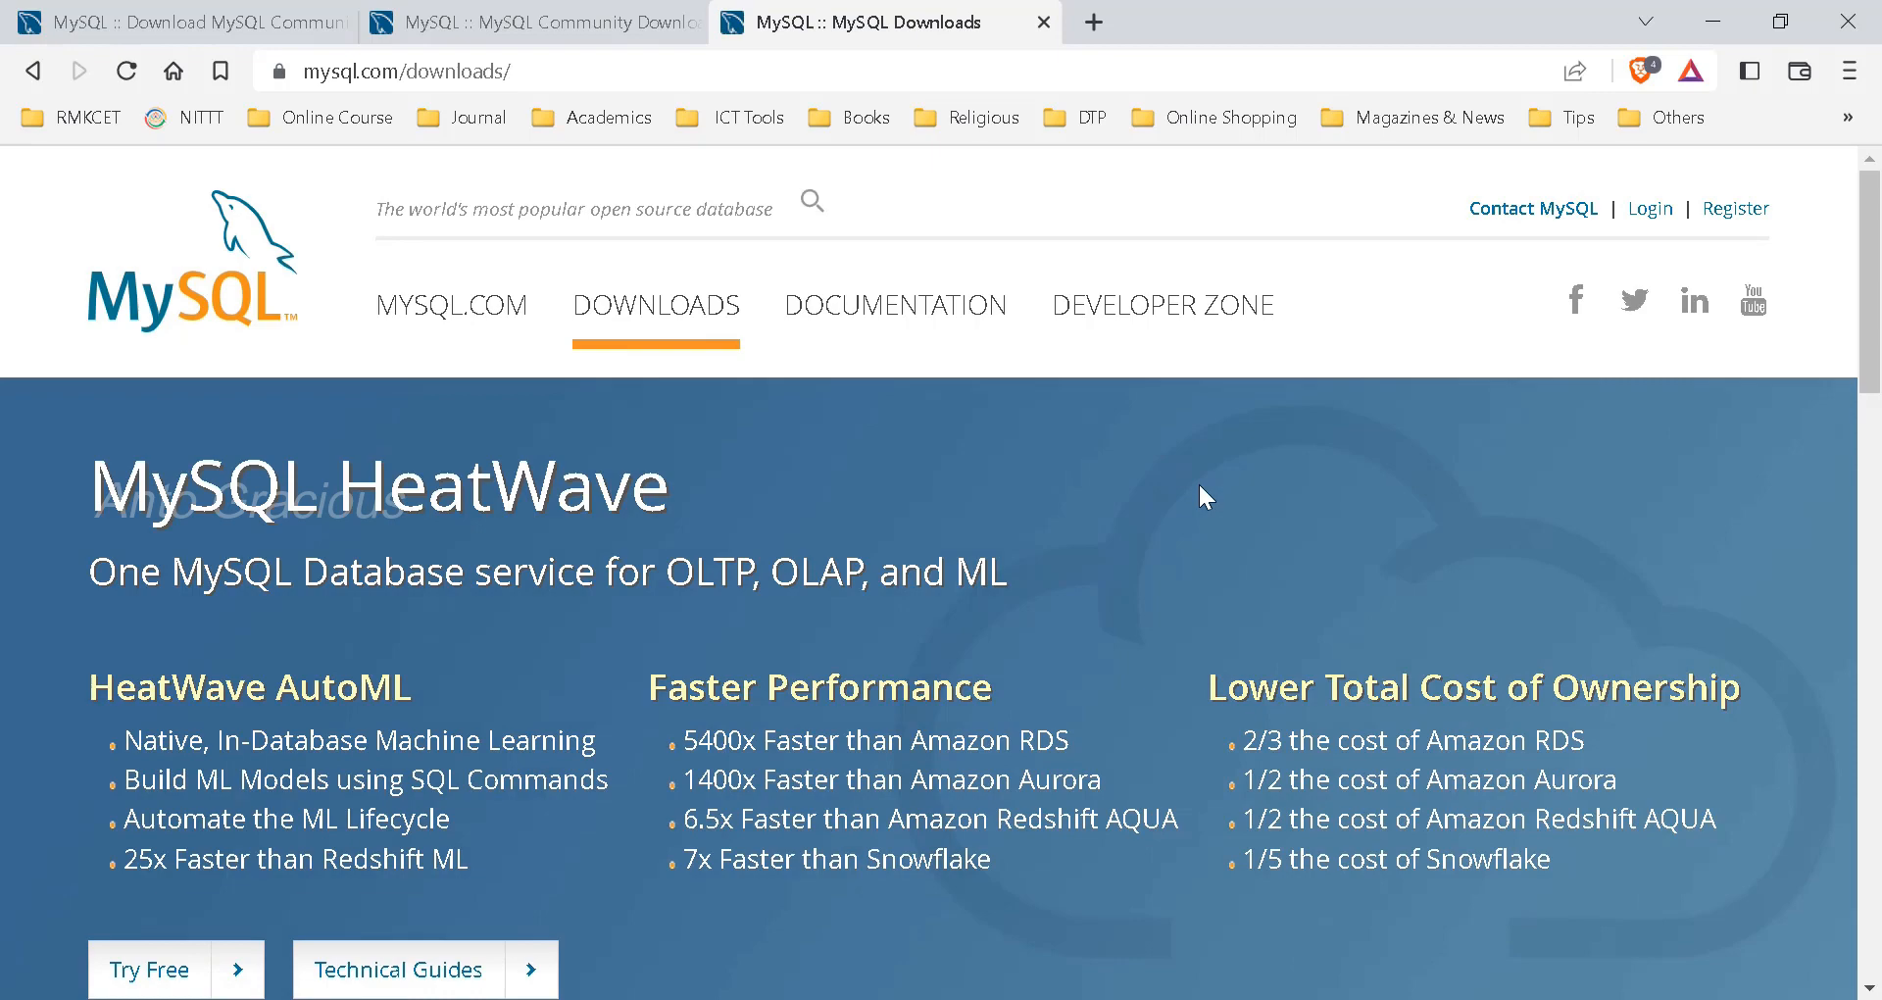
- Go to the MySQL Community Server download page from the mysql.com/downloads footer
scroll(1200, 487, "down", 6)
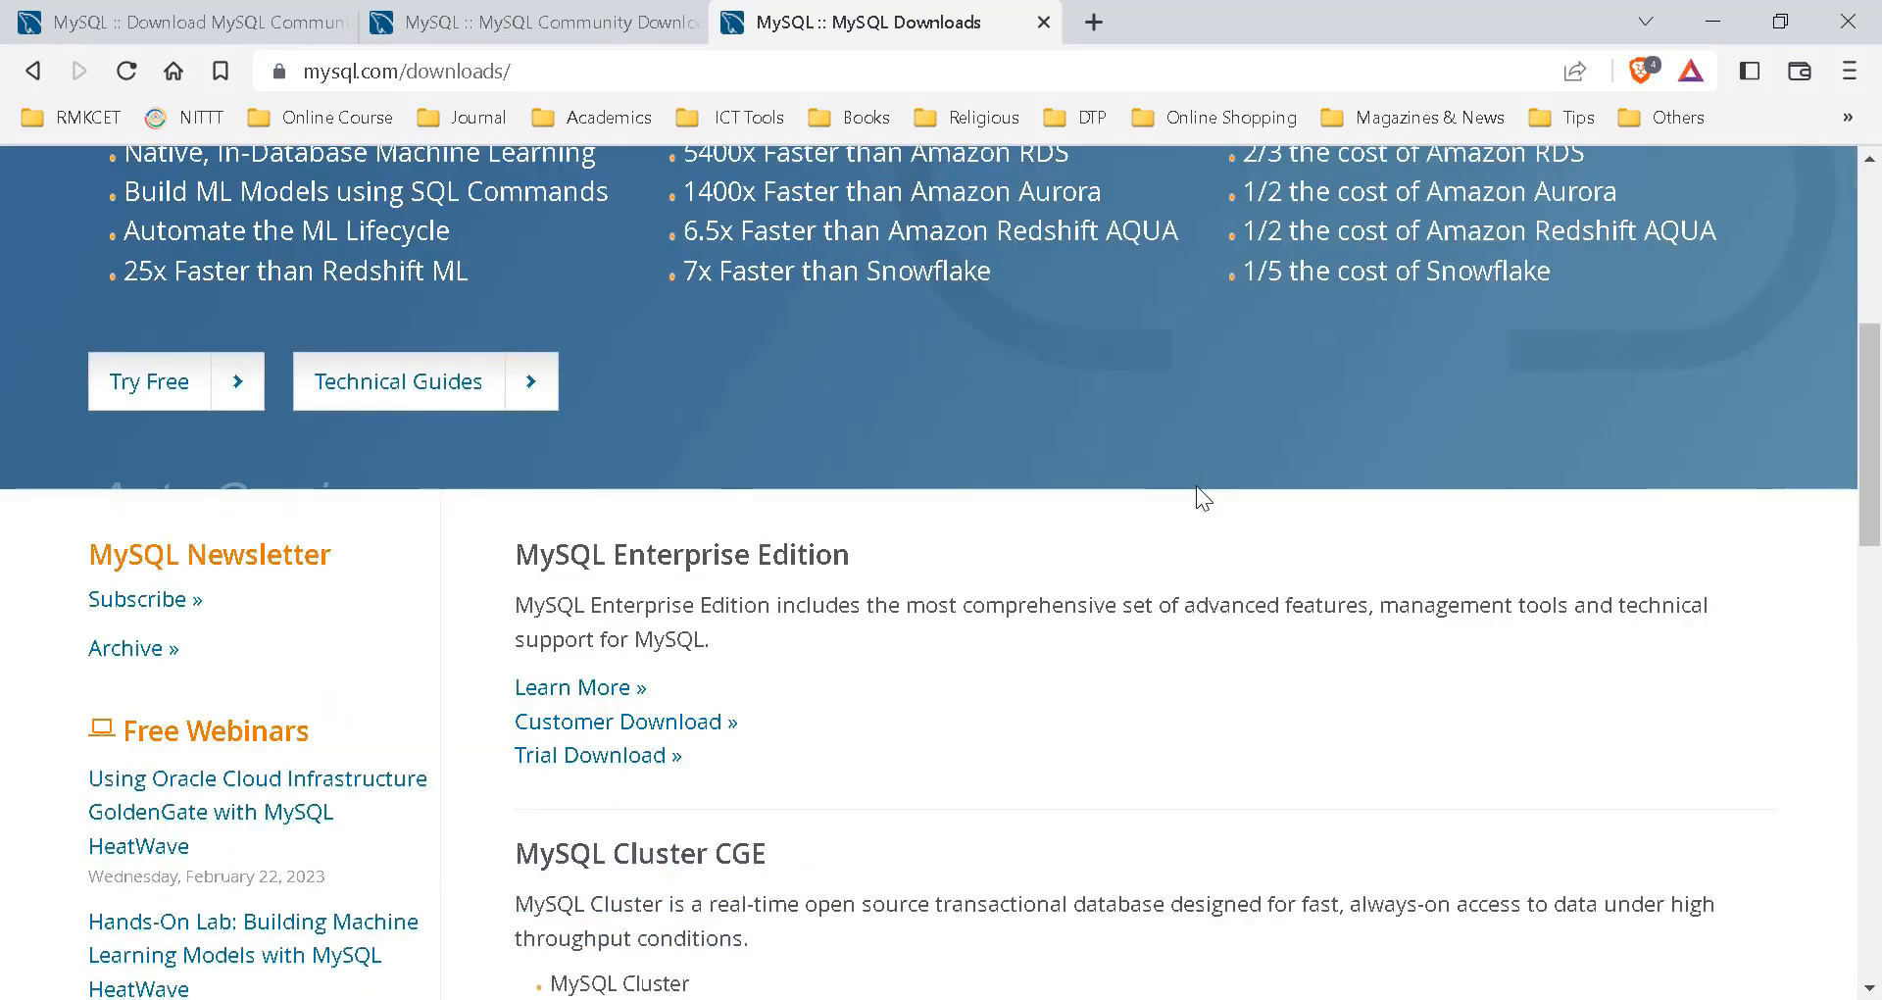
scroll(1196, 485, "down", 1)
scroll(1196, 486, "down", 2)
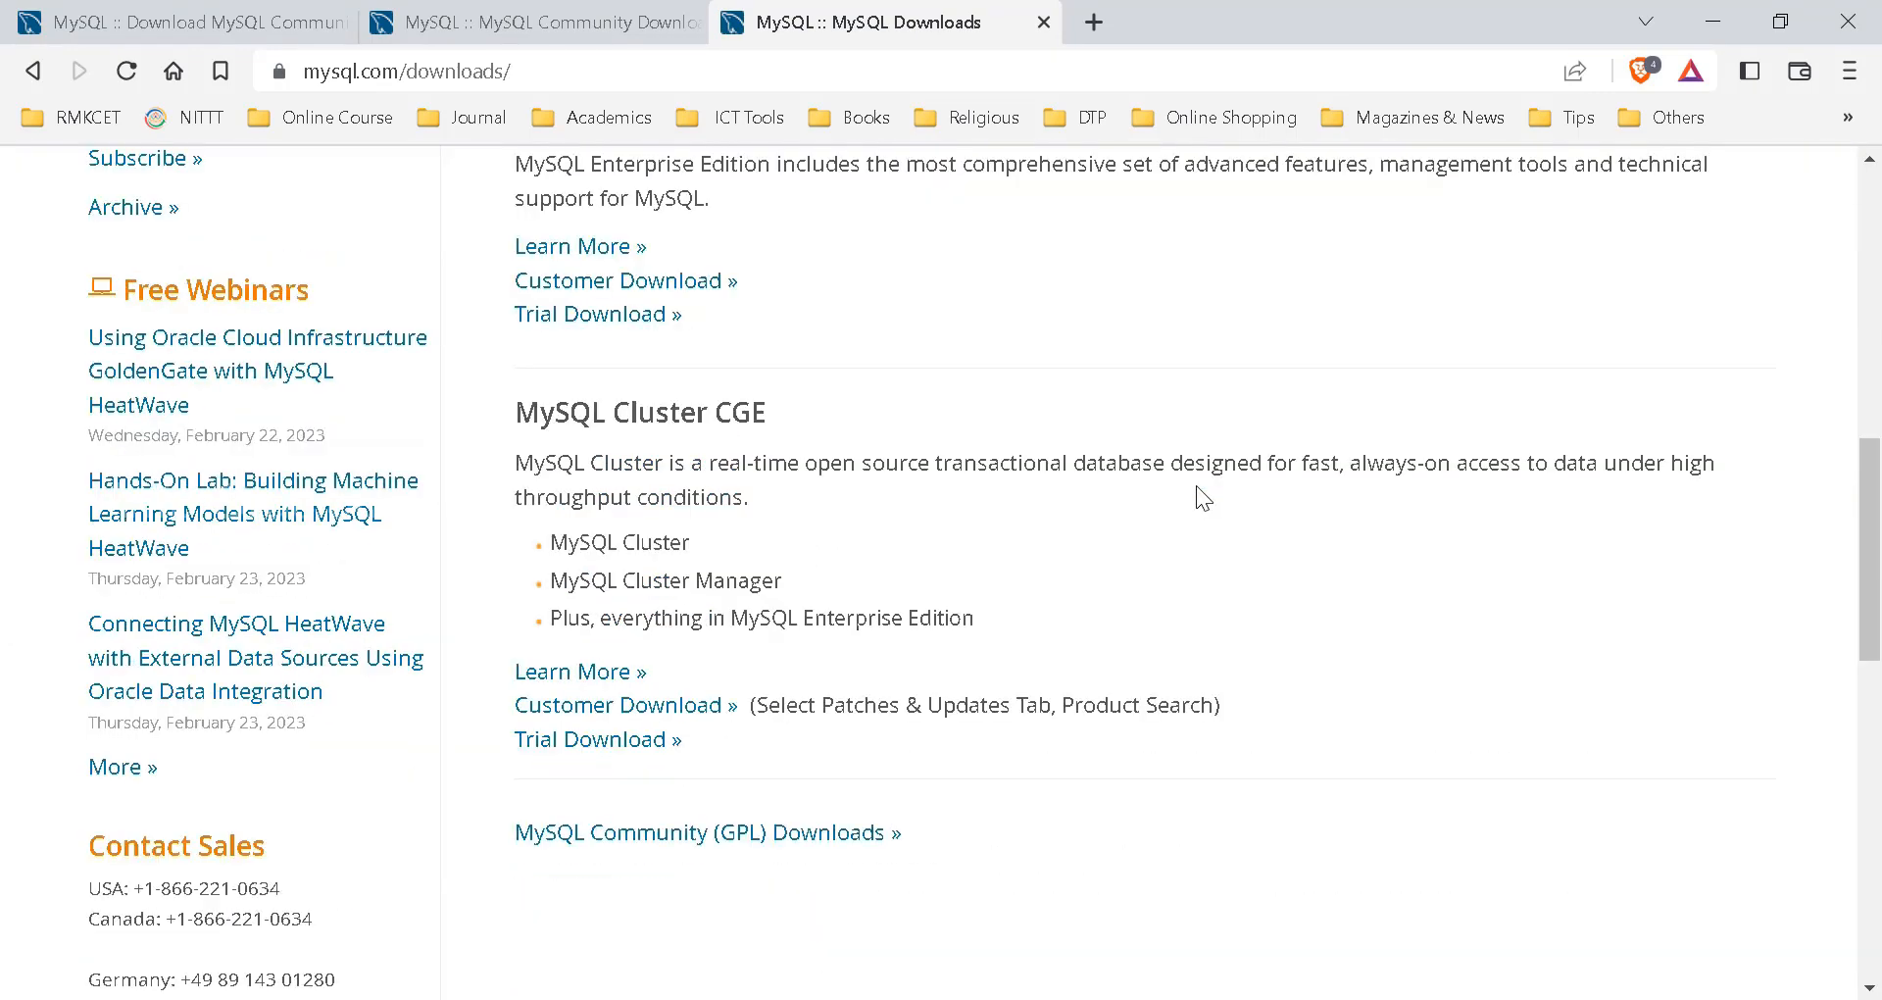
scroll(1196, 485, "down", 3)
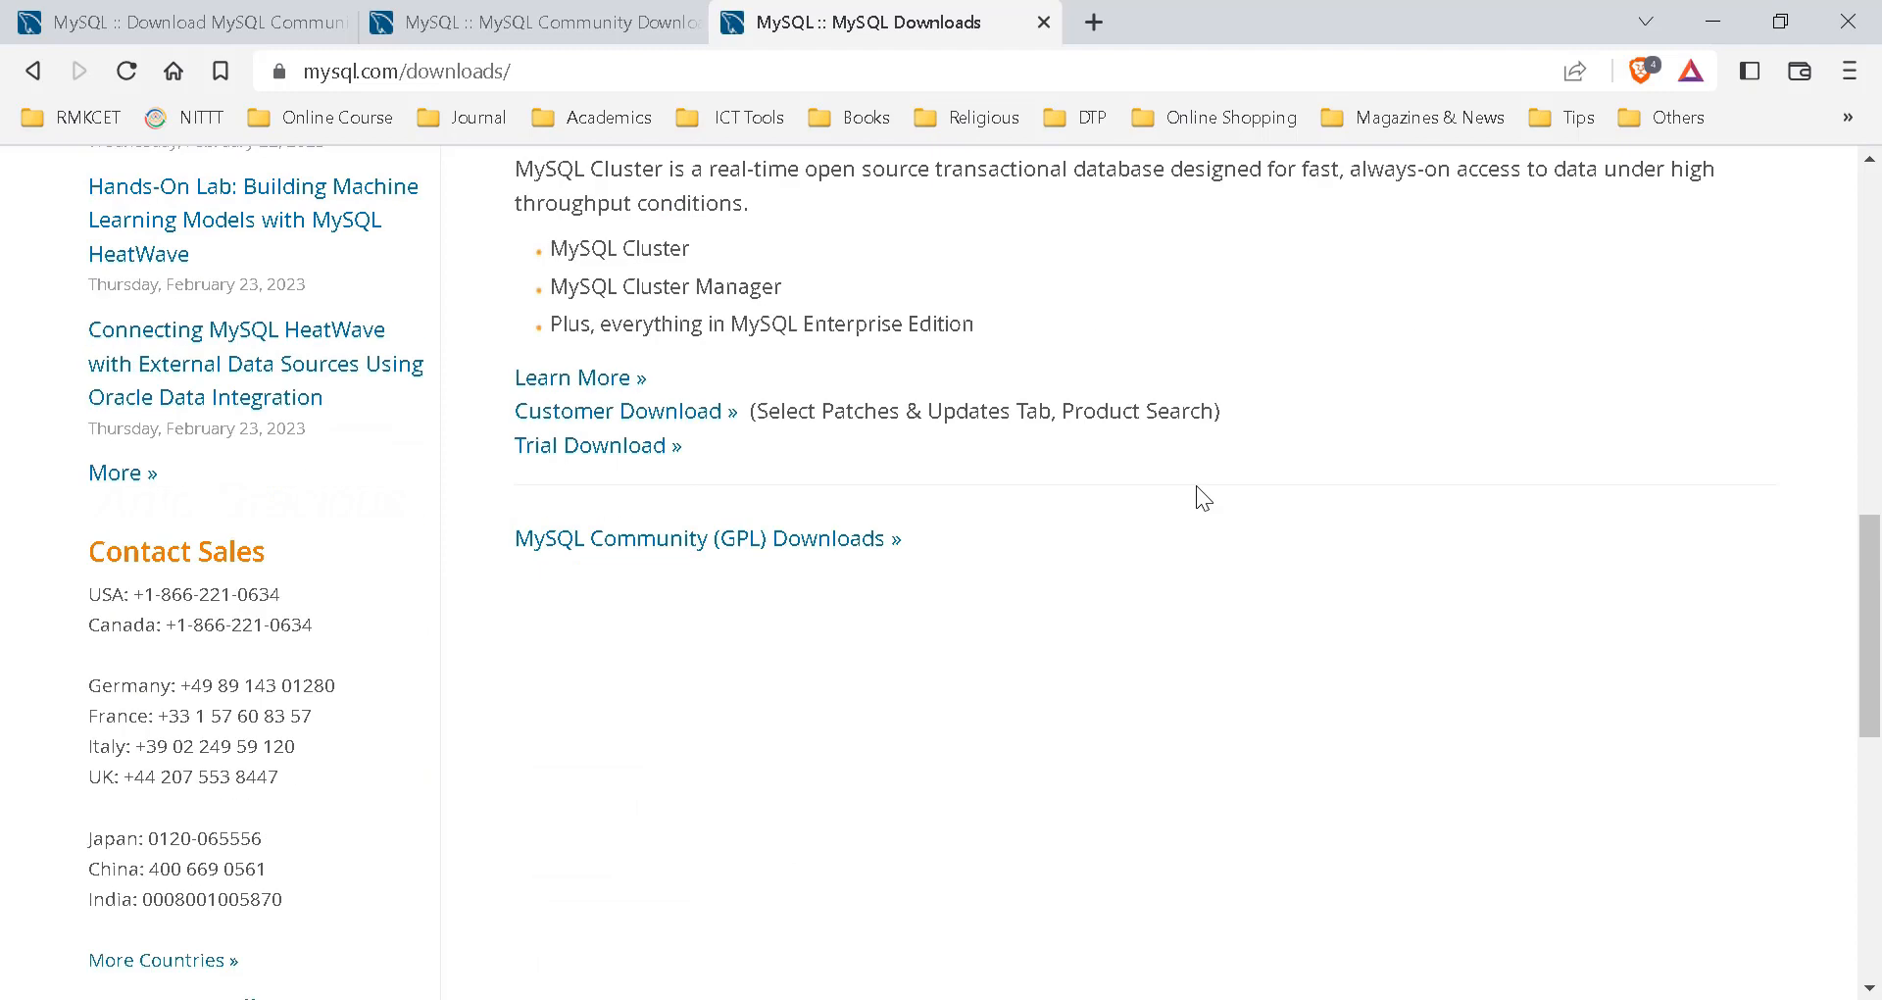
scroll(1196, 485, "down", 9)
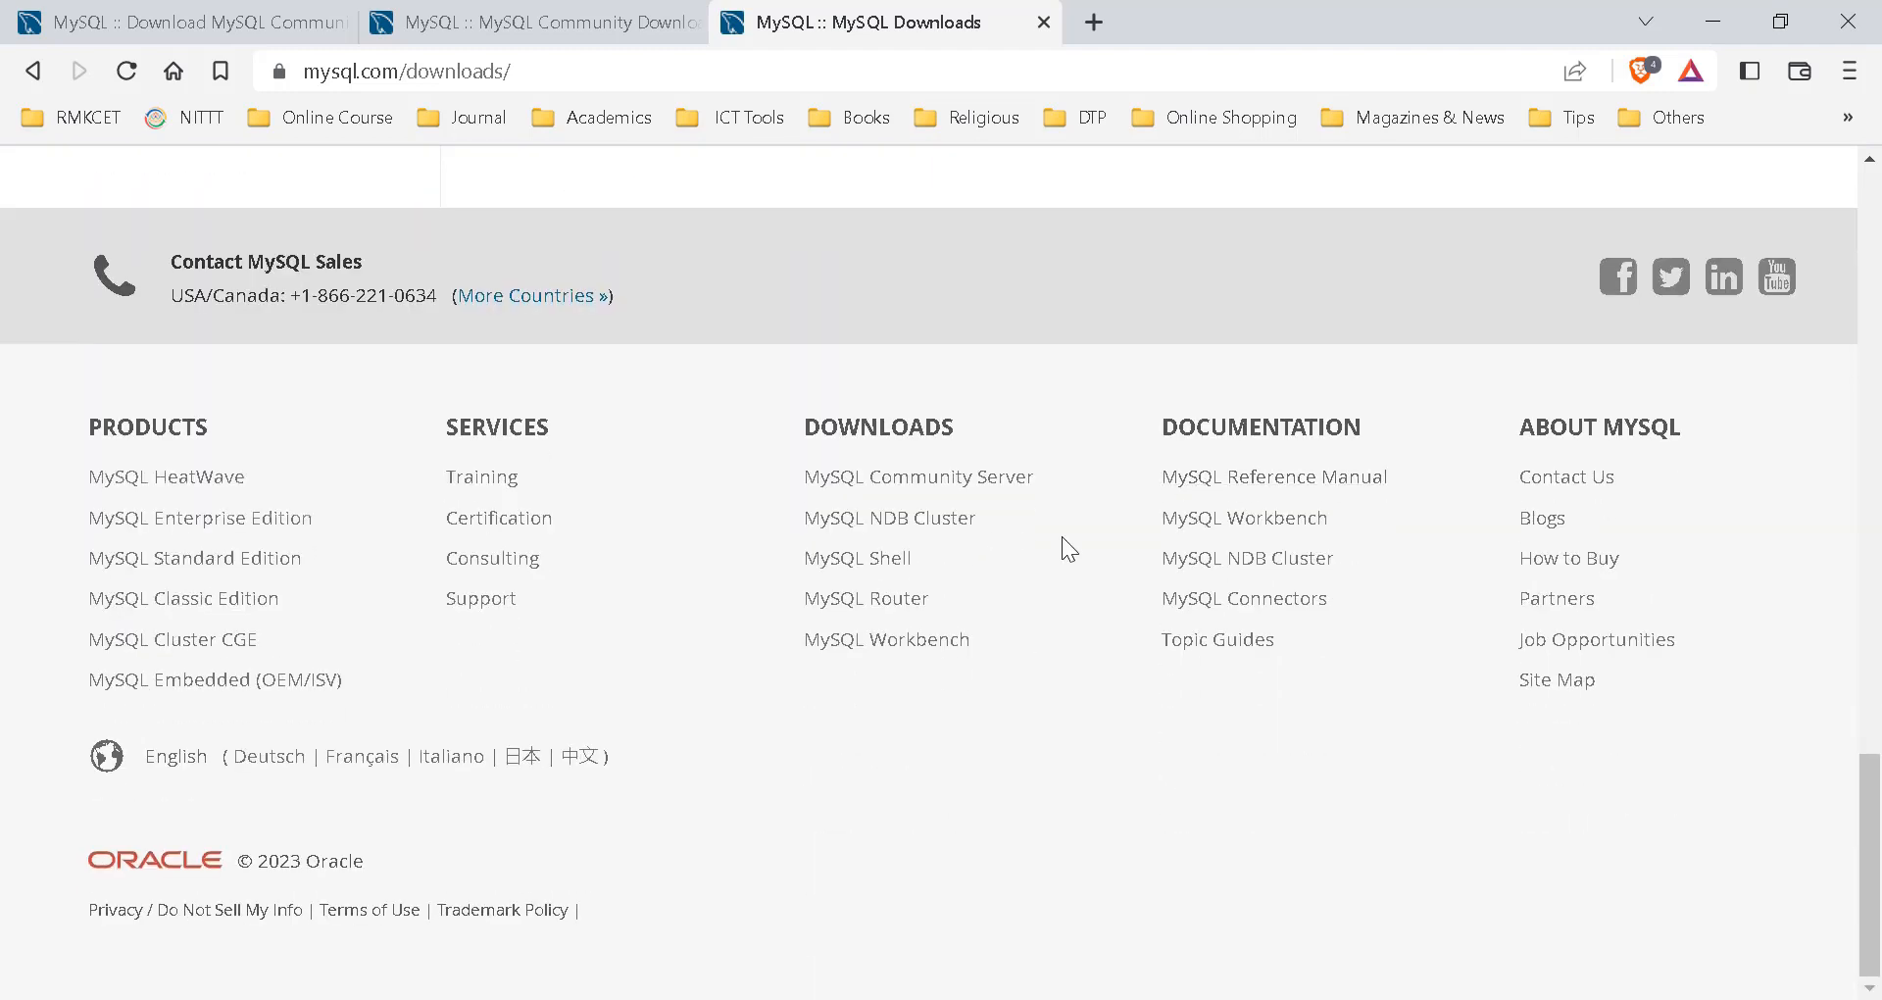
left_click(970, 478)
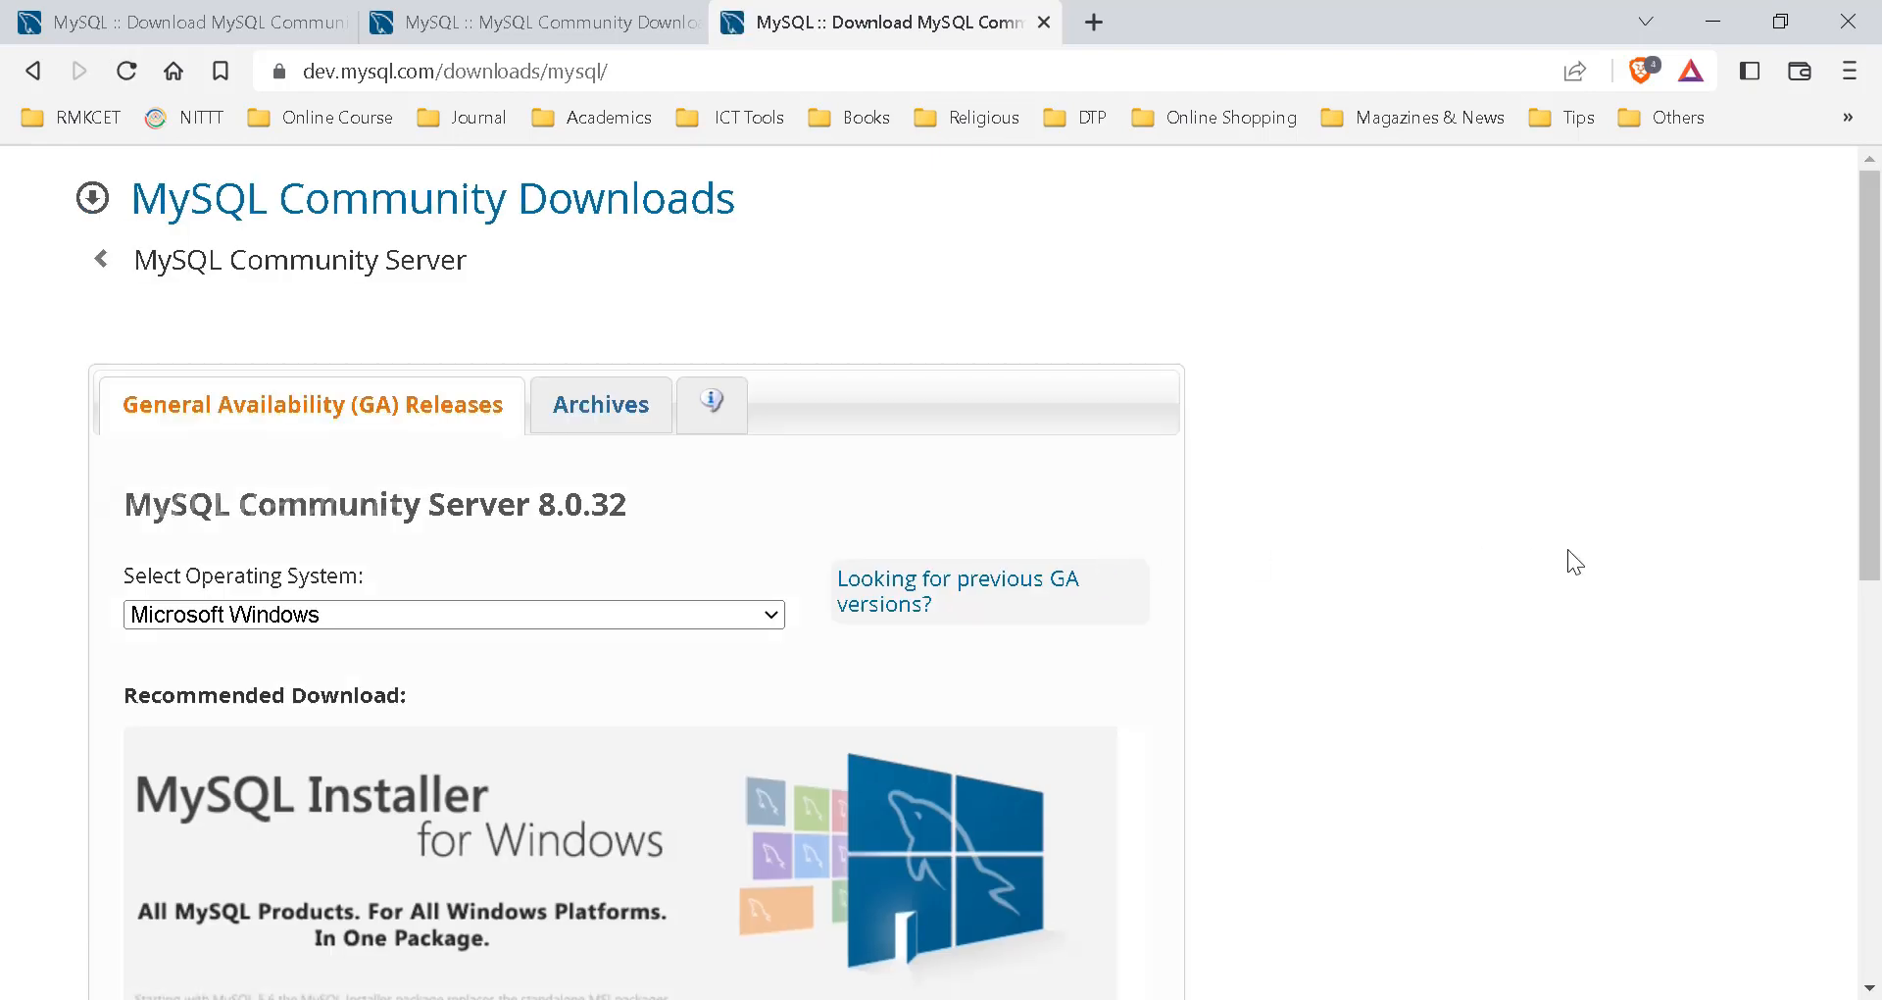
- Switch to the Archives tab listing older Community Server releases
scroll(1567, 561, "down", 1)
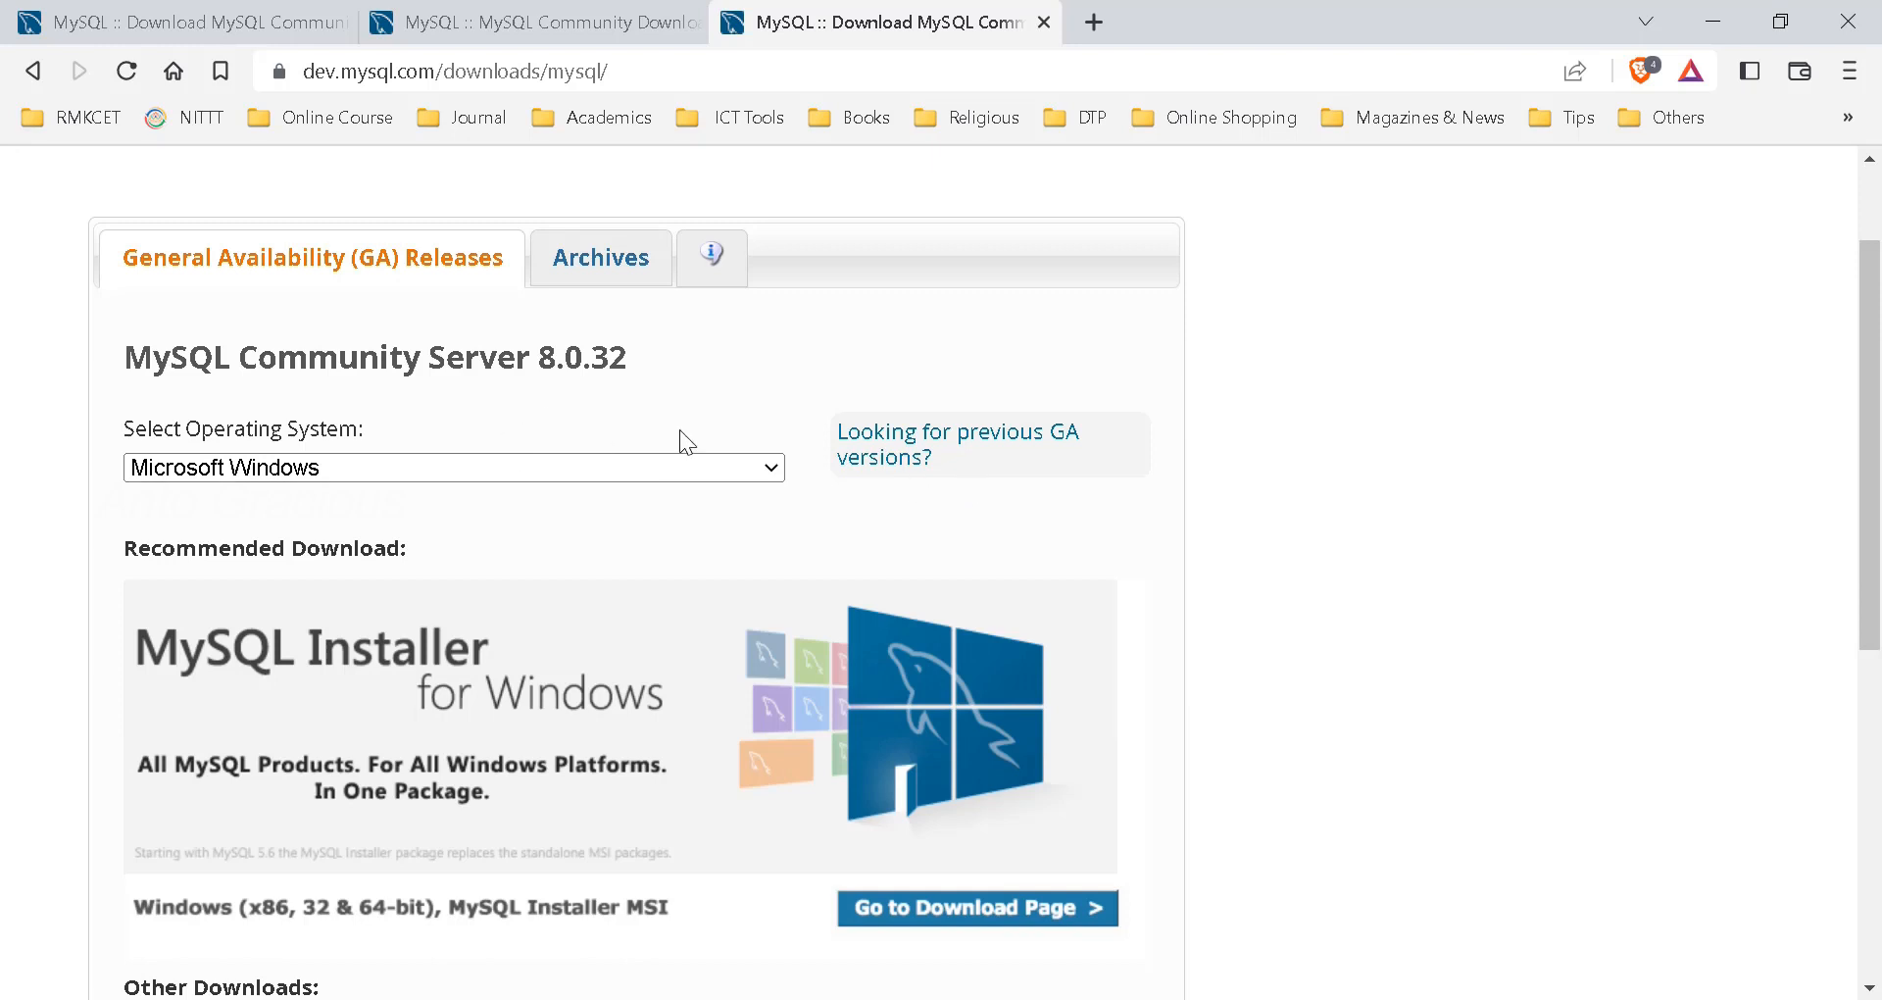
scroll(1377, 567, "up", 1)
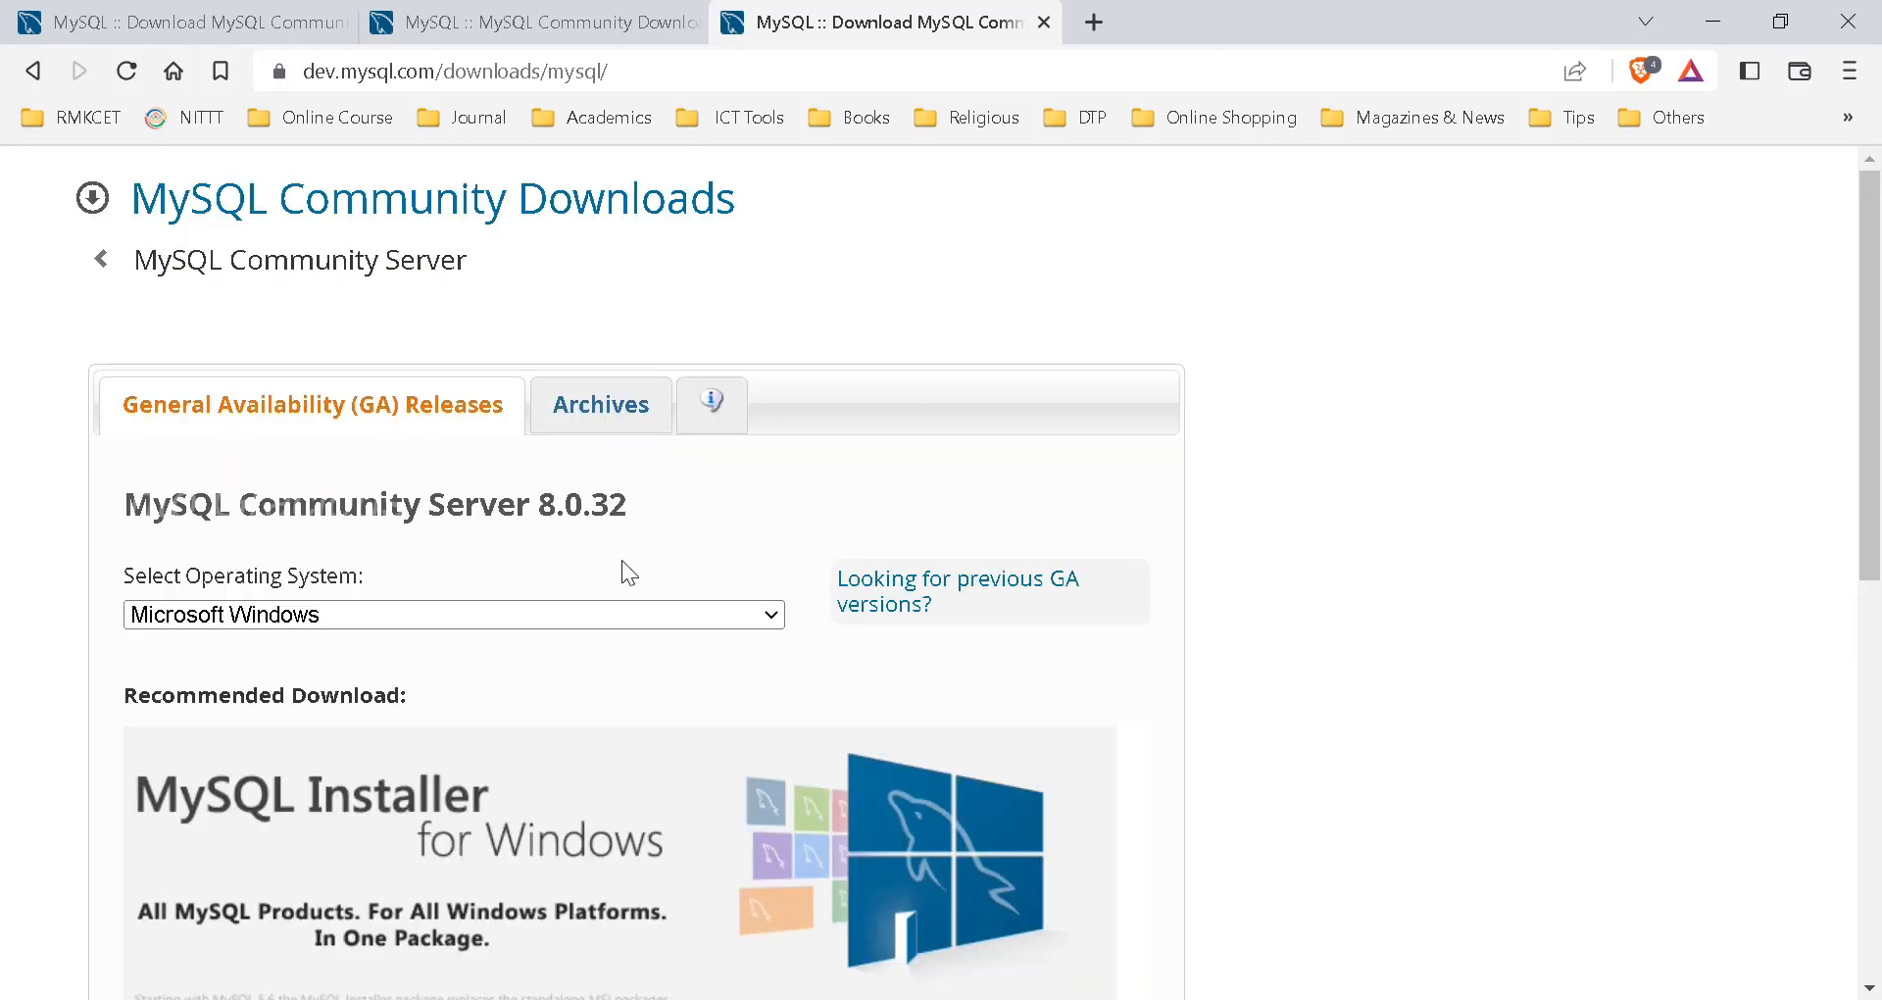
left_click(603, 419)
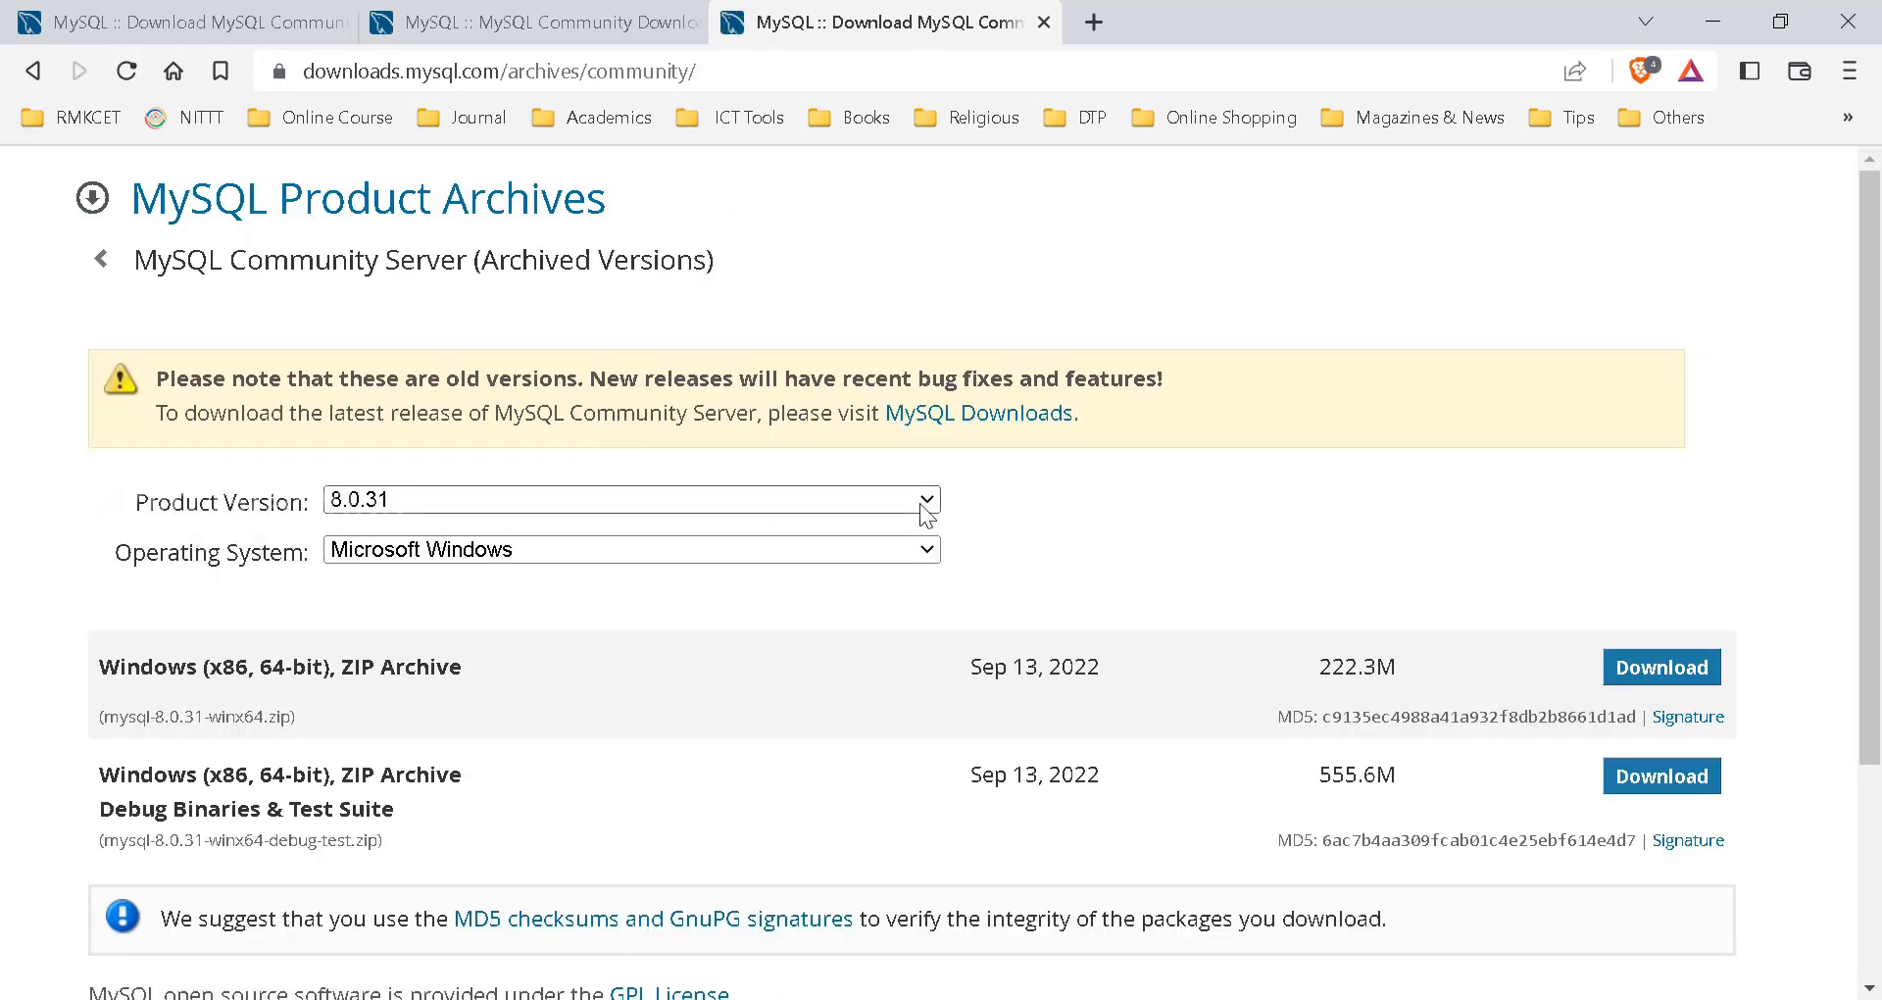
- Pick product version 5.1.59 and download the 38.9M Windows 32-bit MSI Installer Essentials
left_click(920, 503)
scroll(779, 598, "down", 6)
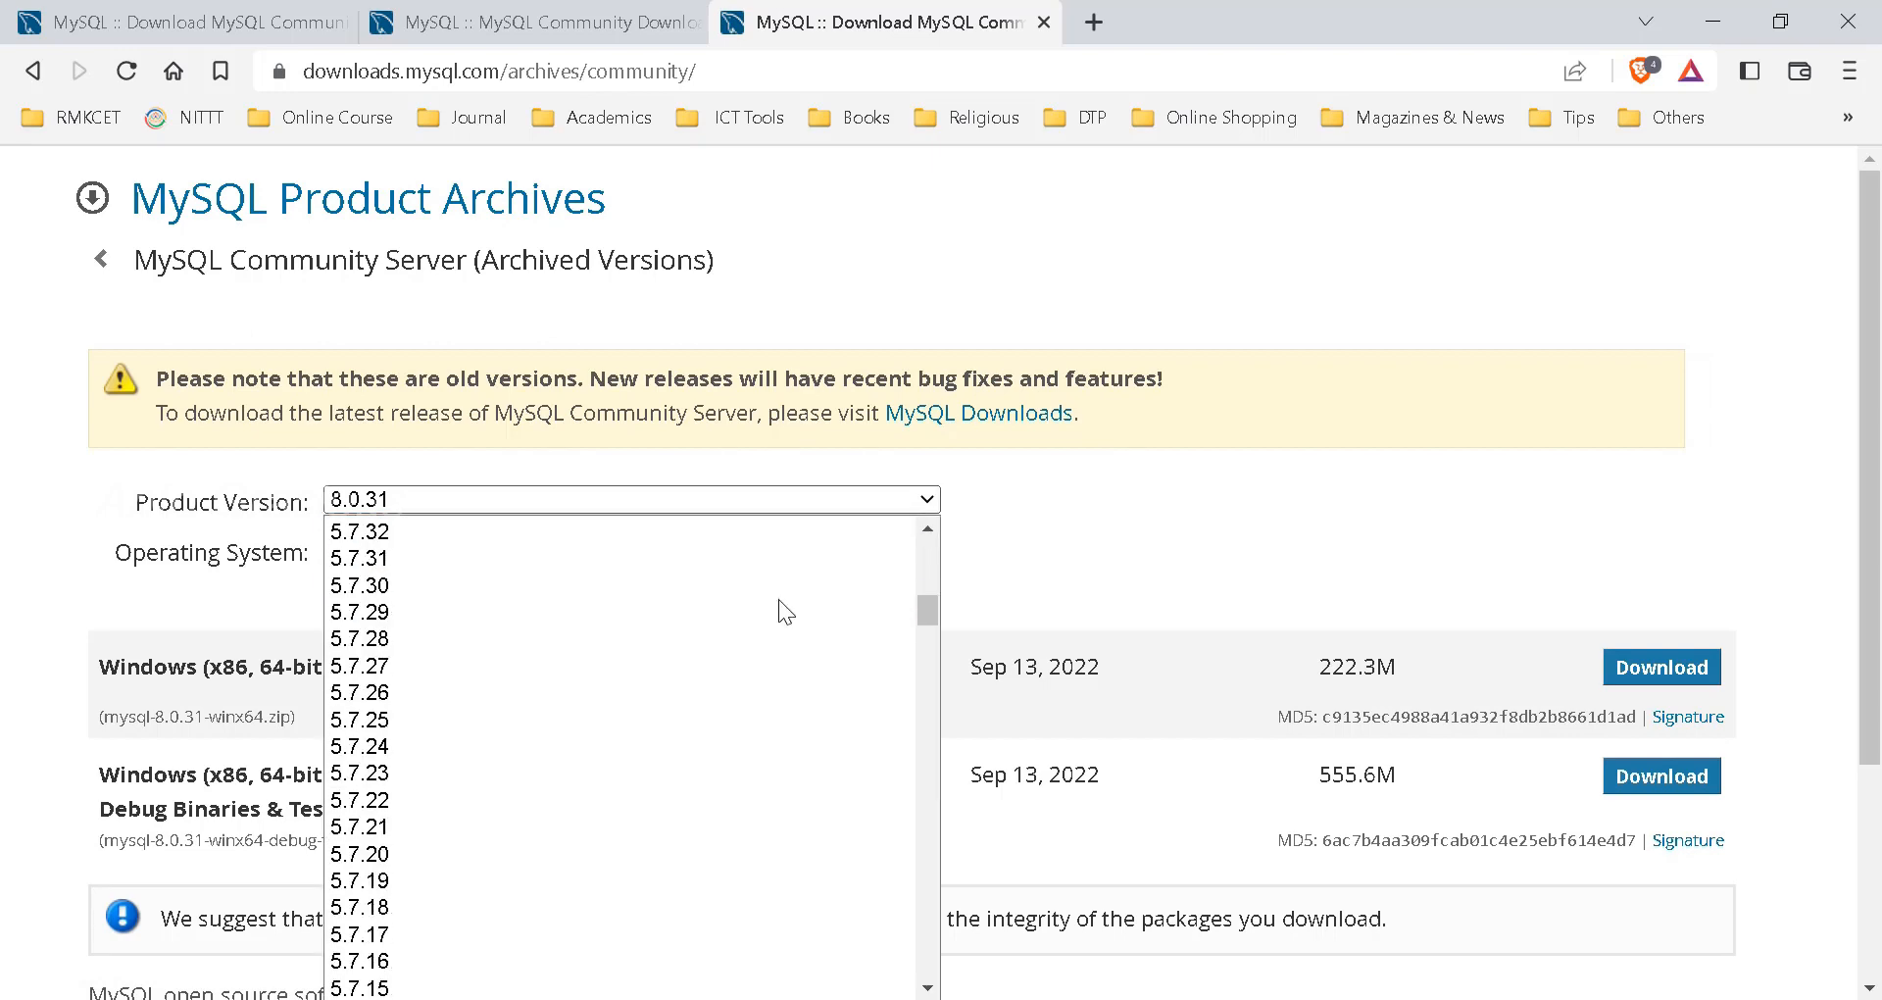
scroll(780, 602, "down", 20)
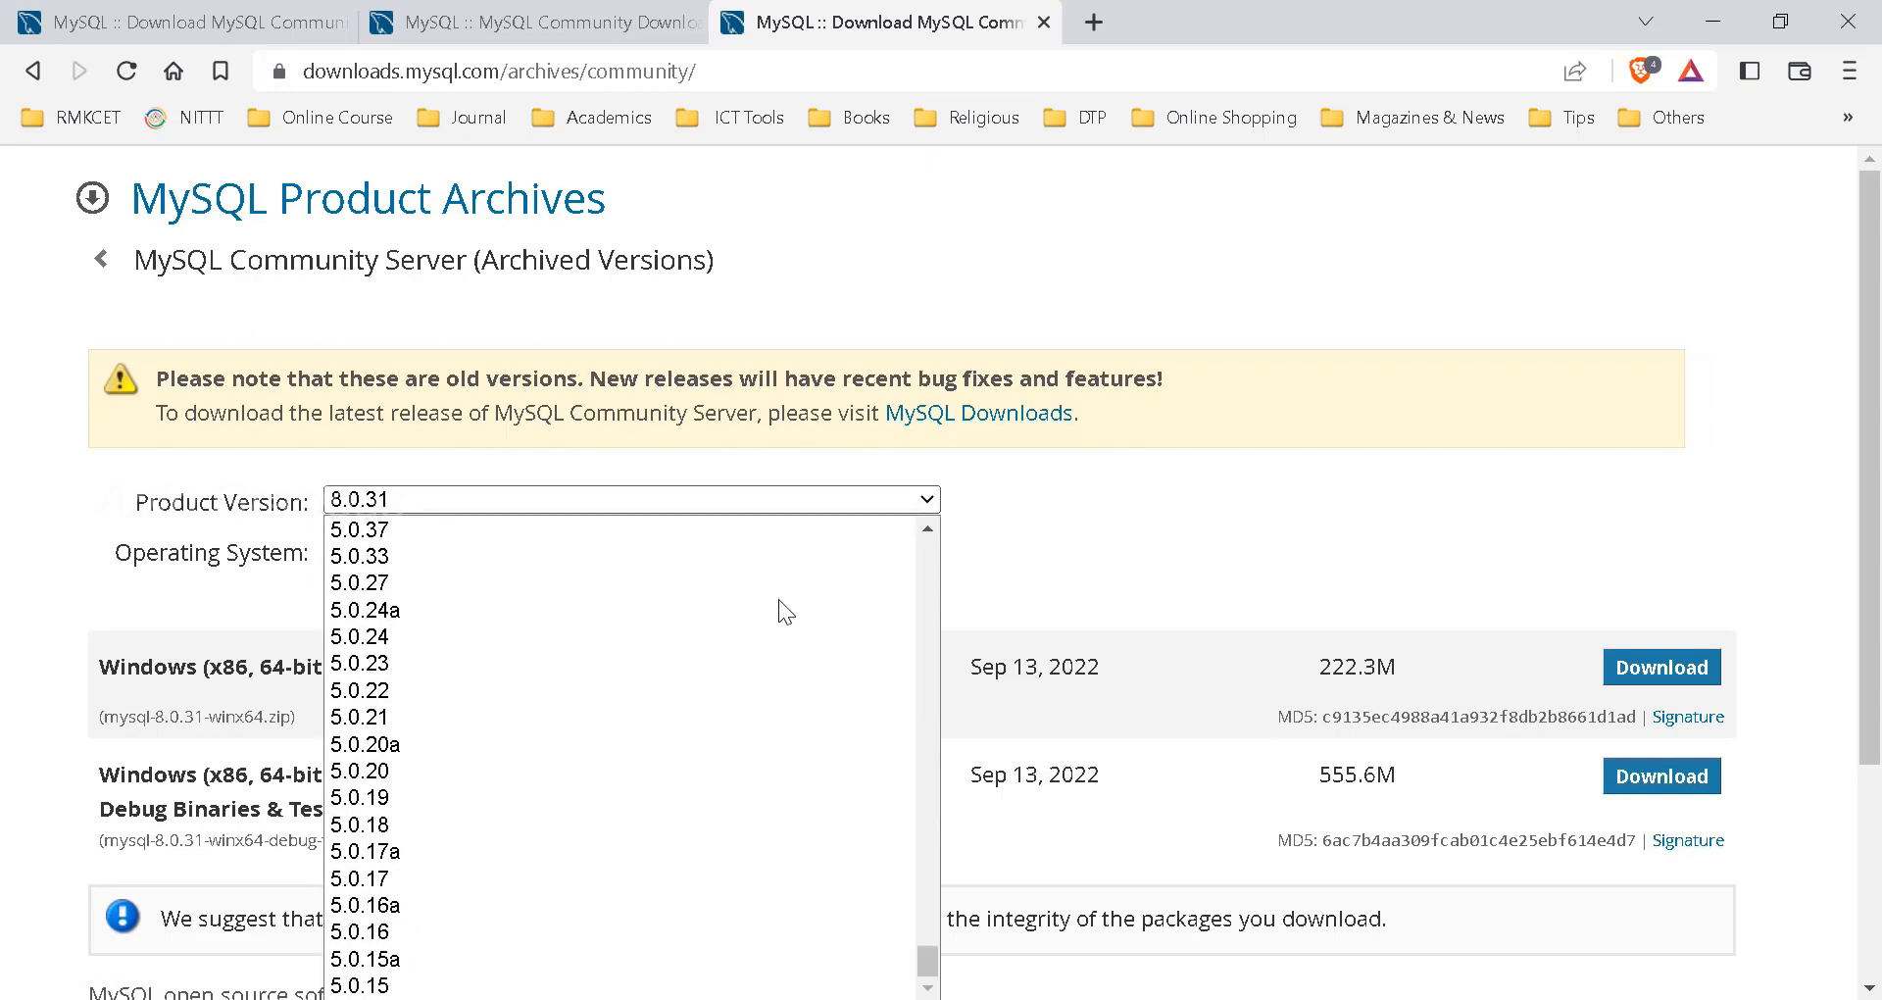
scroll(1138, 673, "down", 3)
scroll(735, 520, "up", 2)
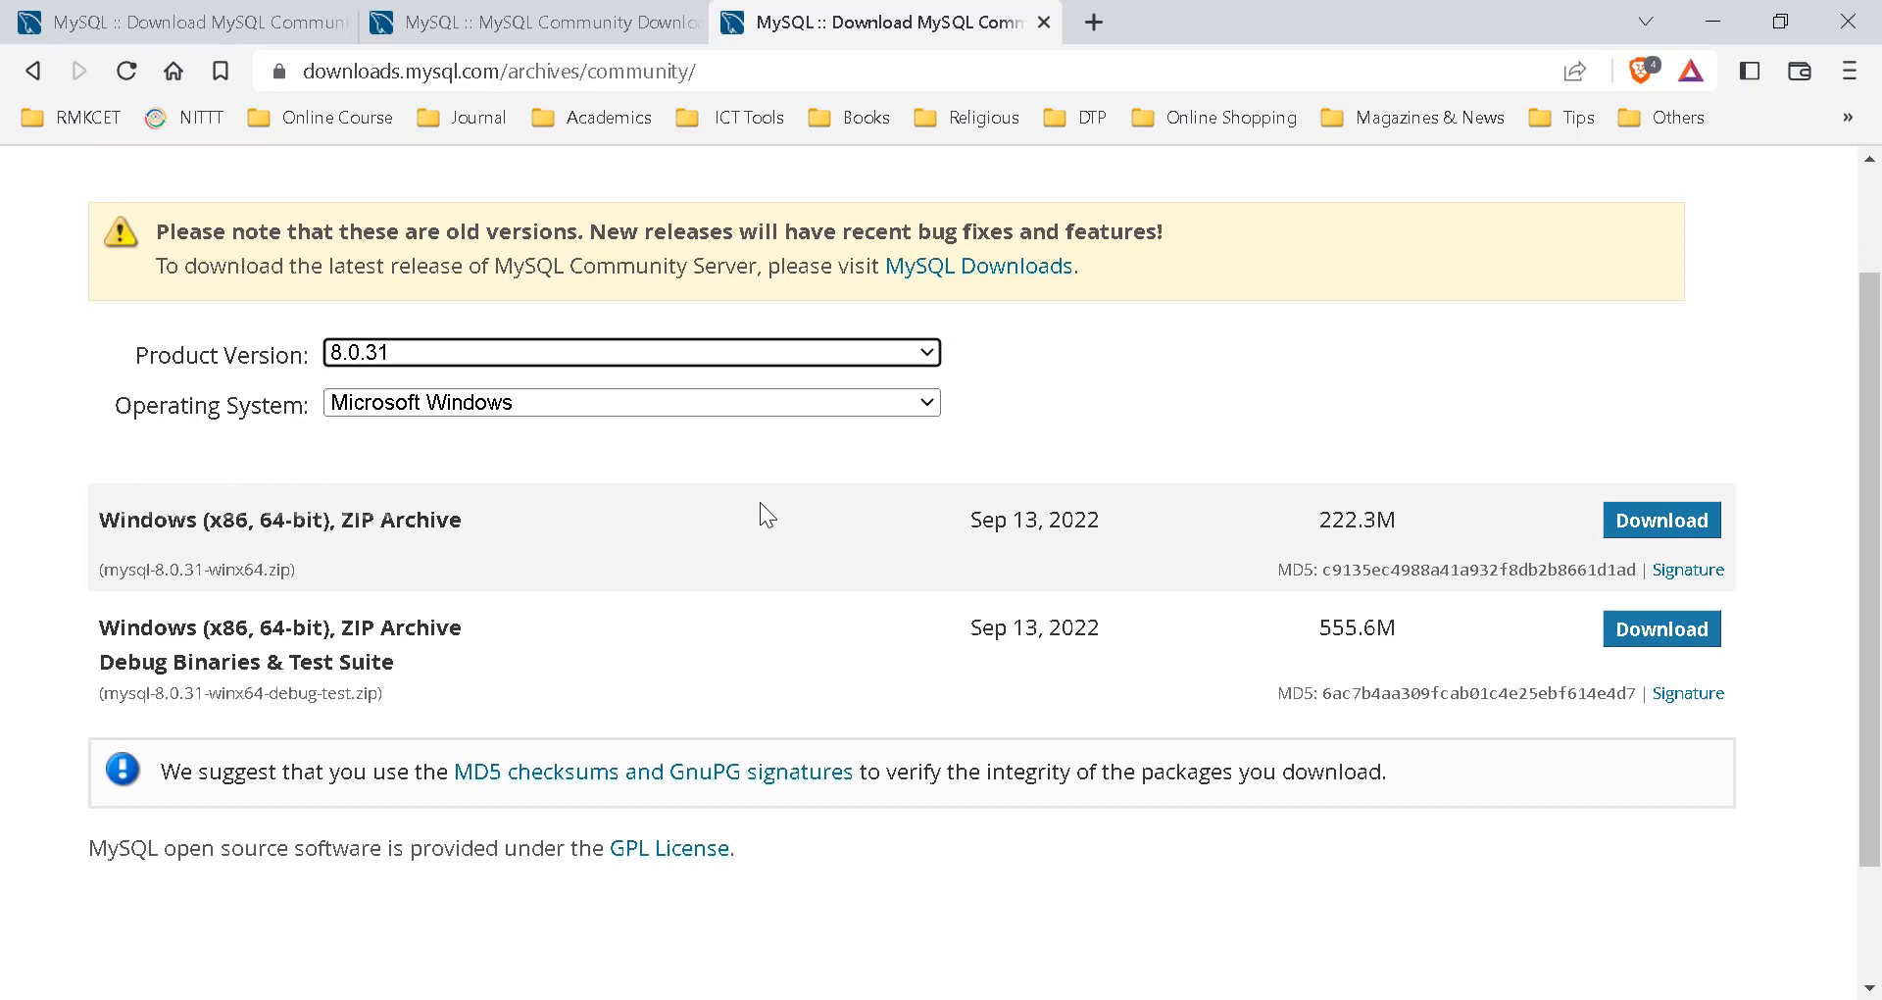
left_click(702, 357)
scroll(622, 735, "down", 7)
scroll(621, 738, "down", 20)
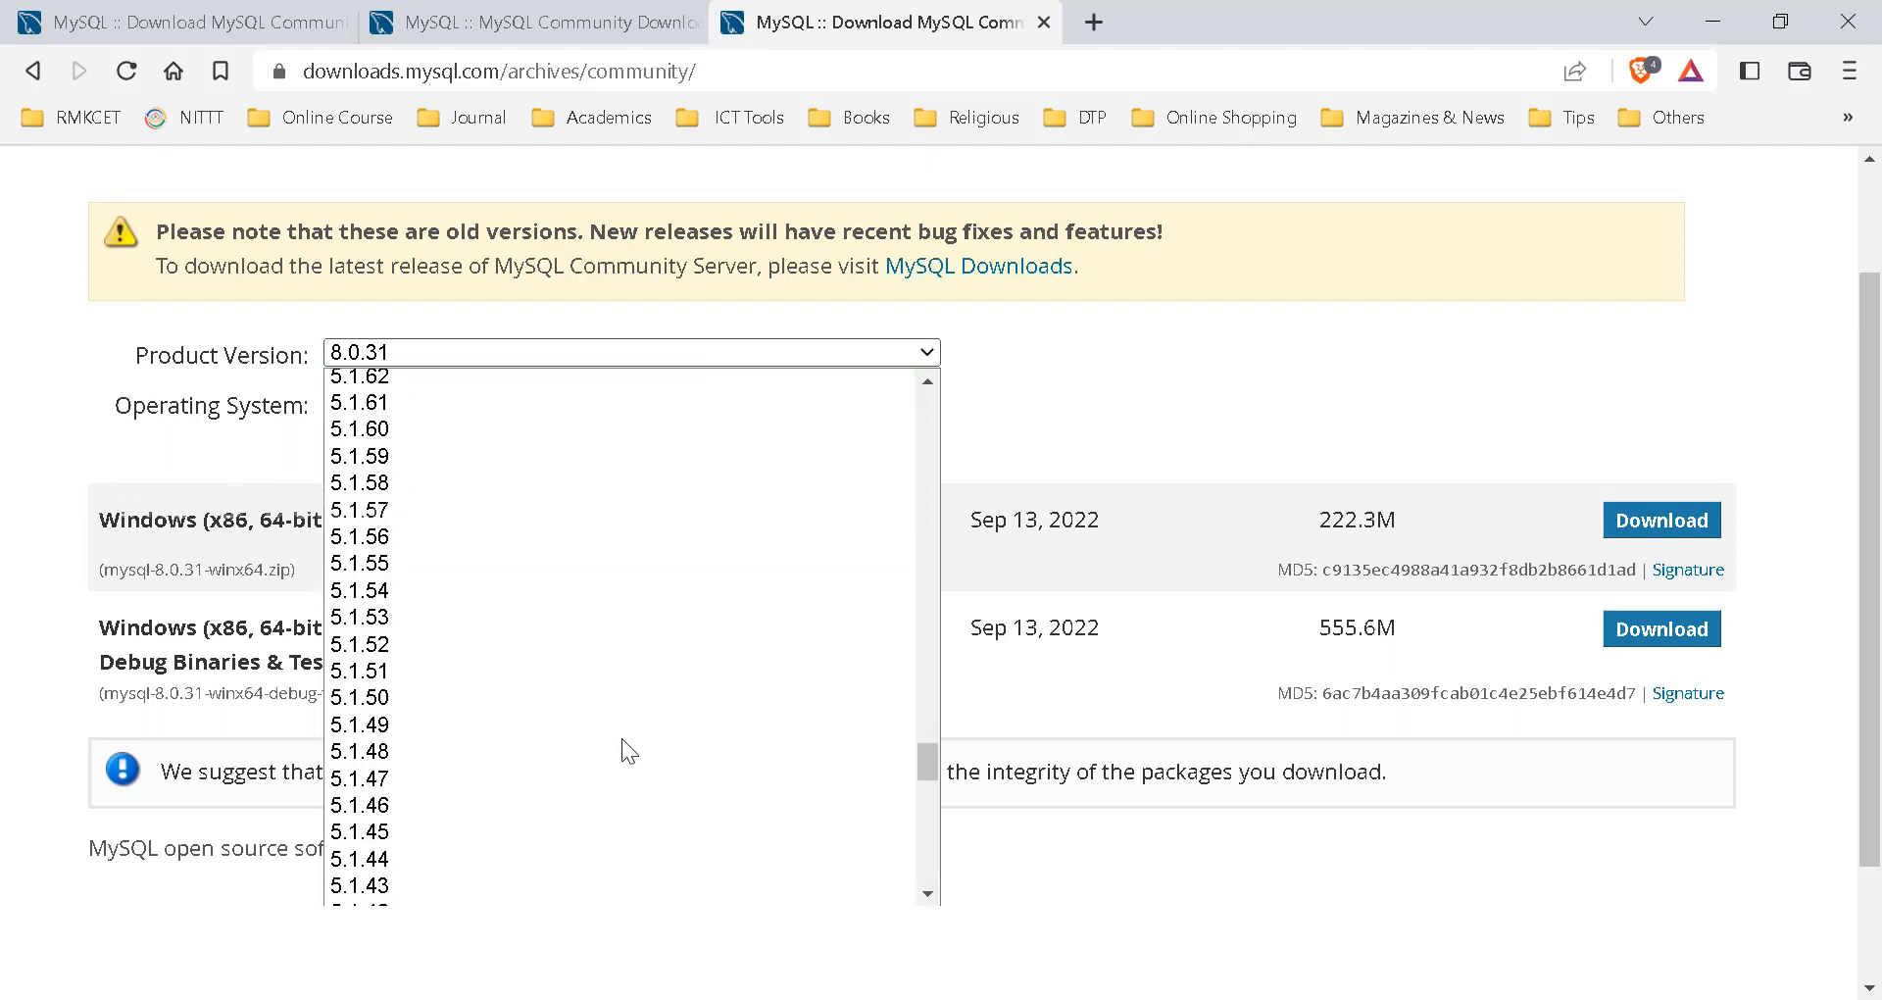
scroll(643, 732, "up", 20)
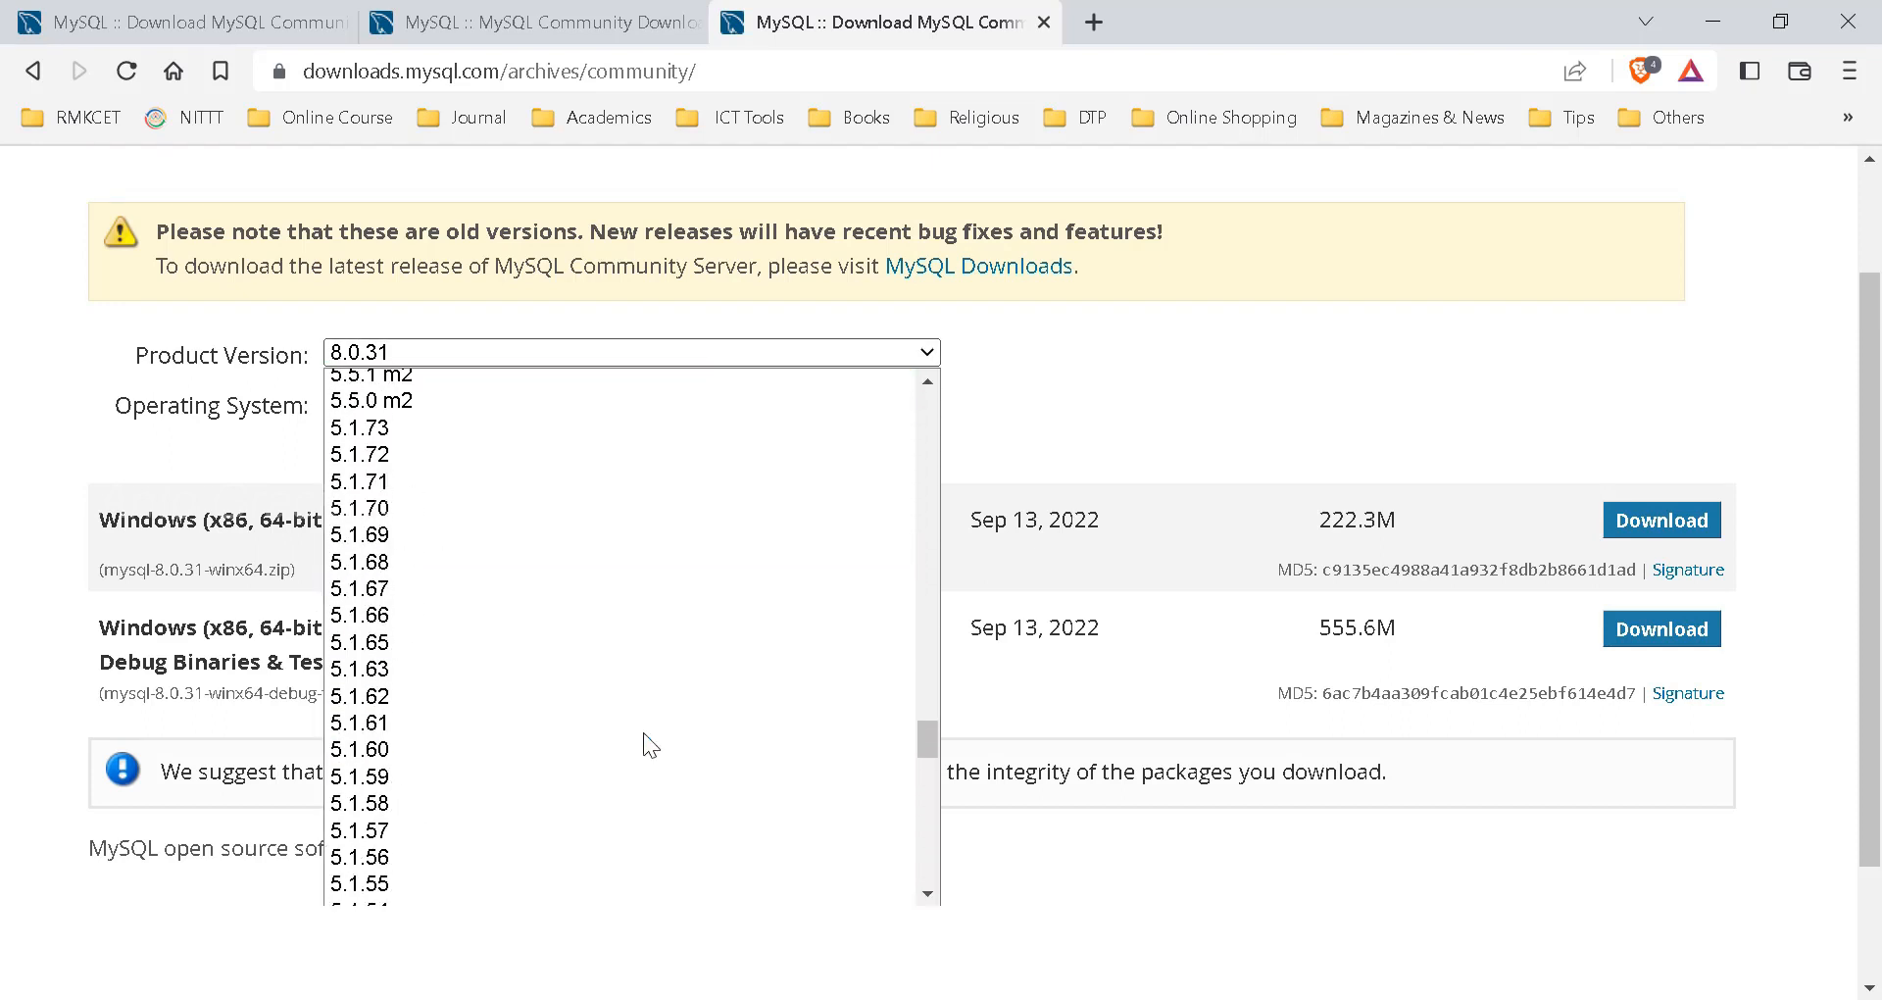
scroll(643, 732, "down", 3)
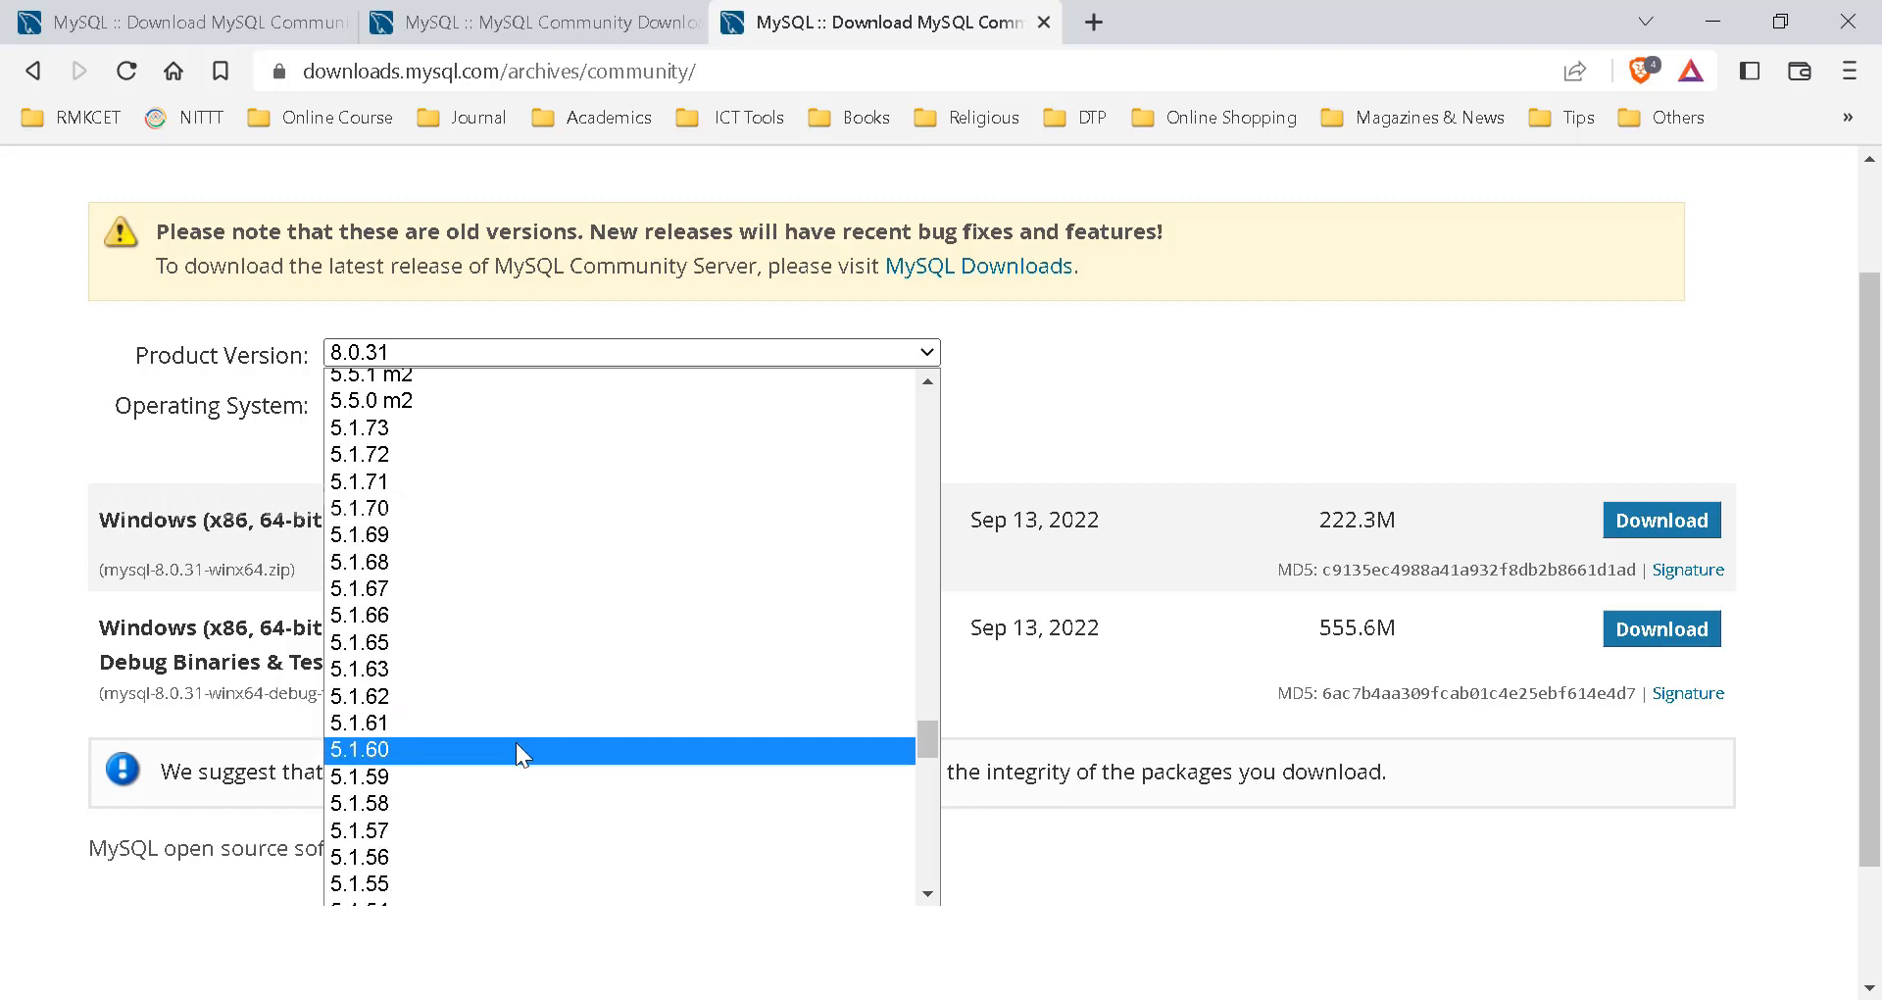
key("Escape")
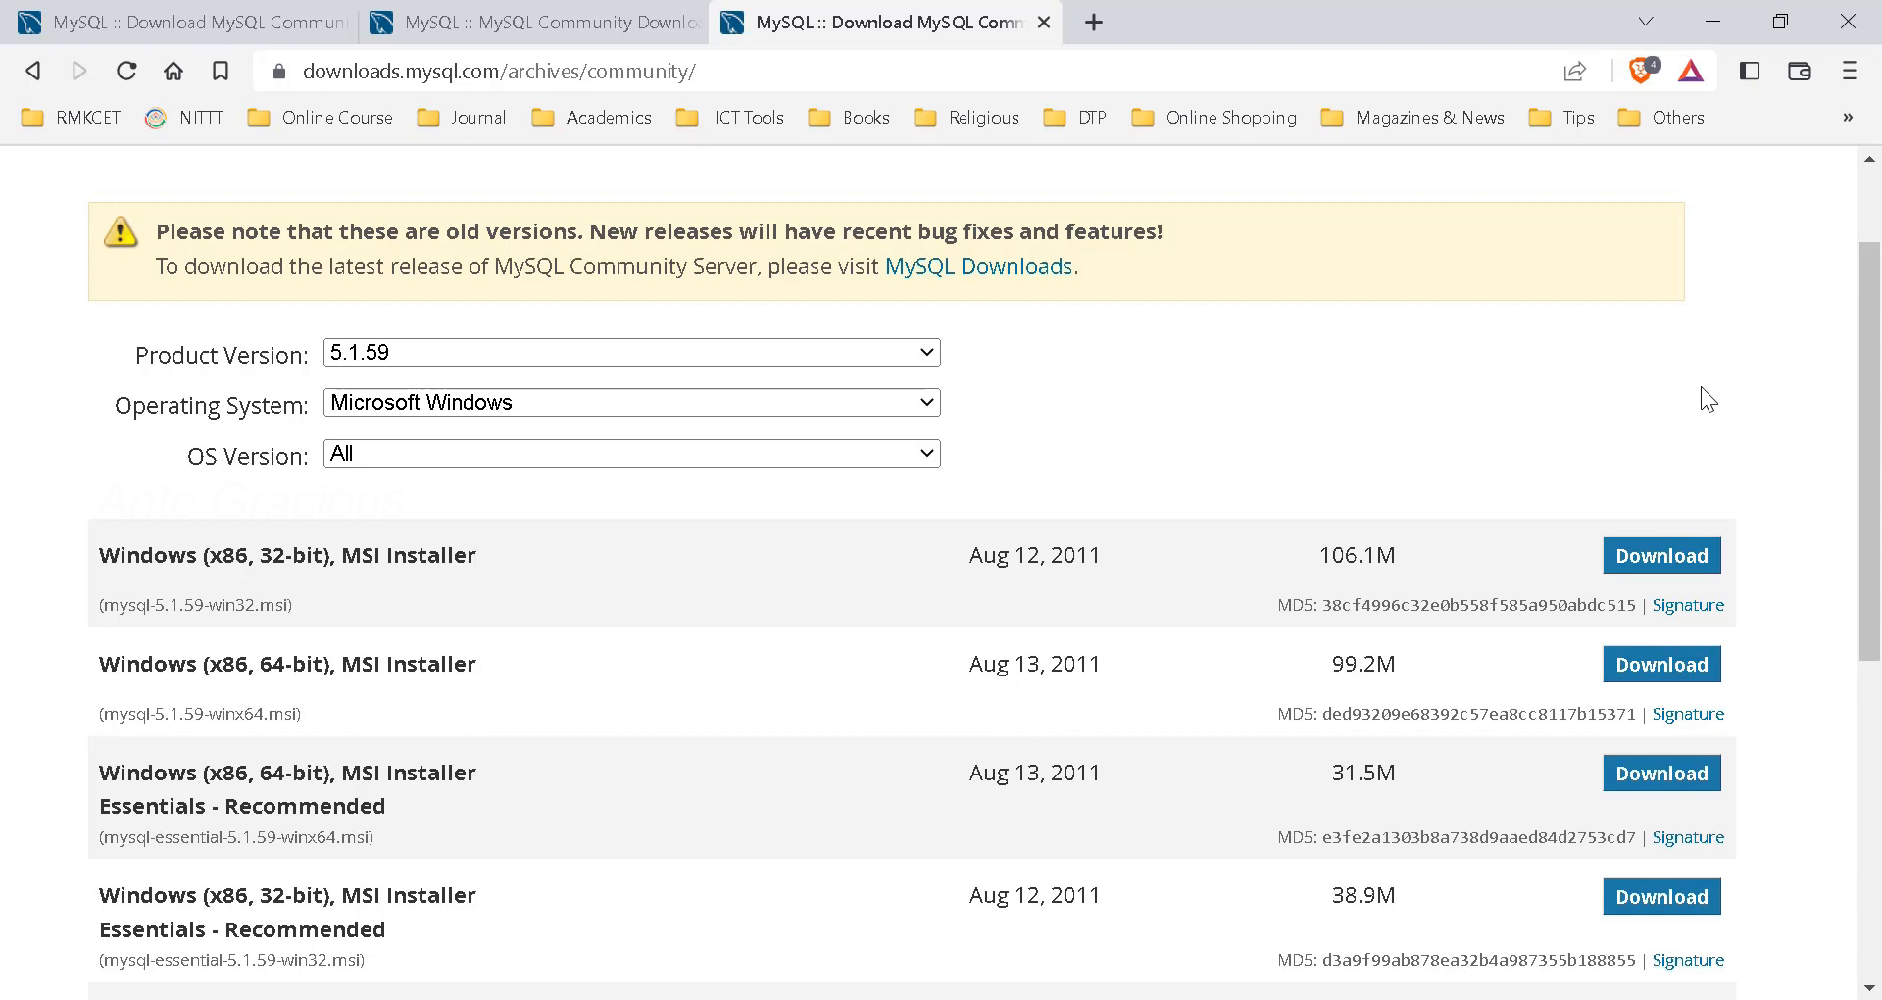
scroll(1701, 387, "down", 2)
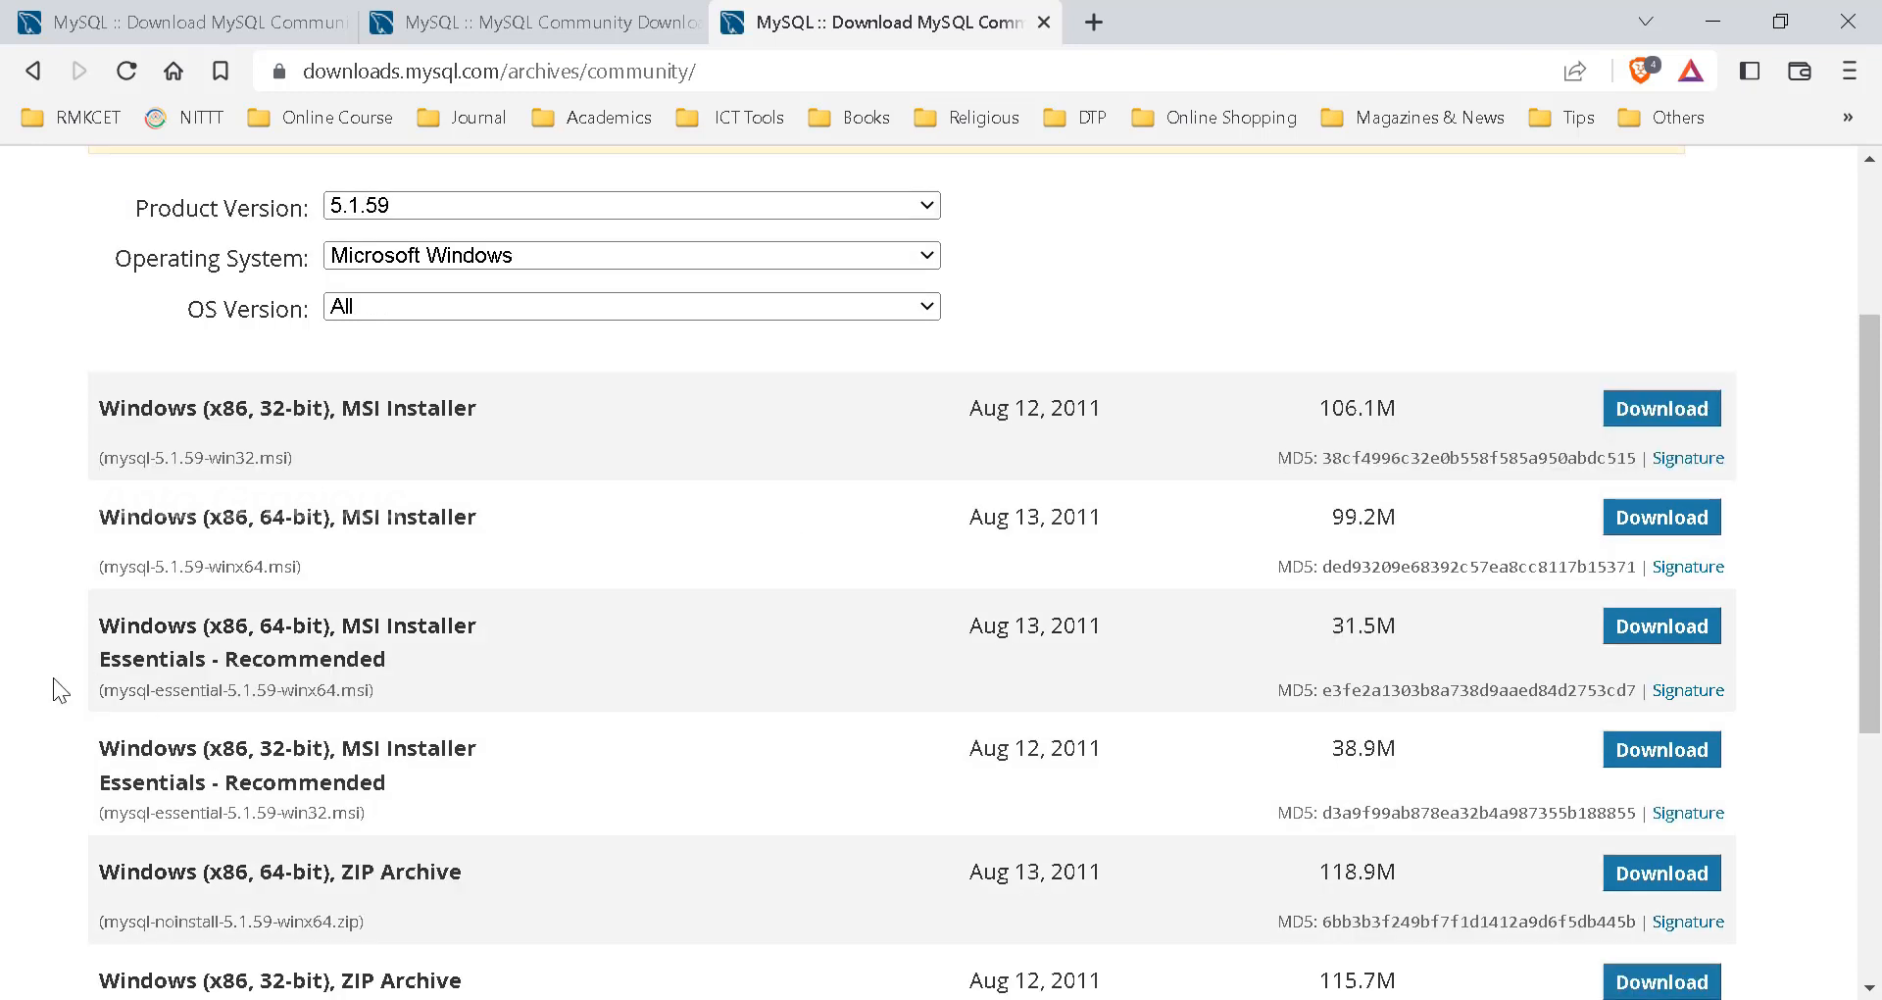
left_click(1662, 750)
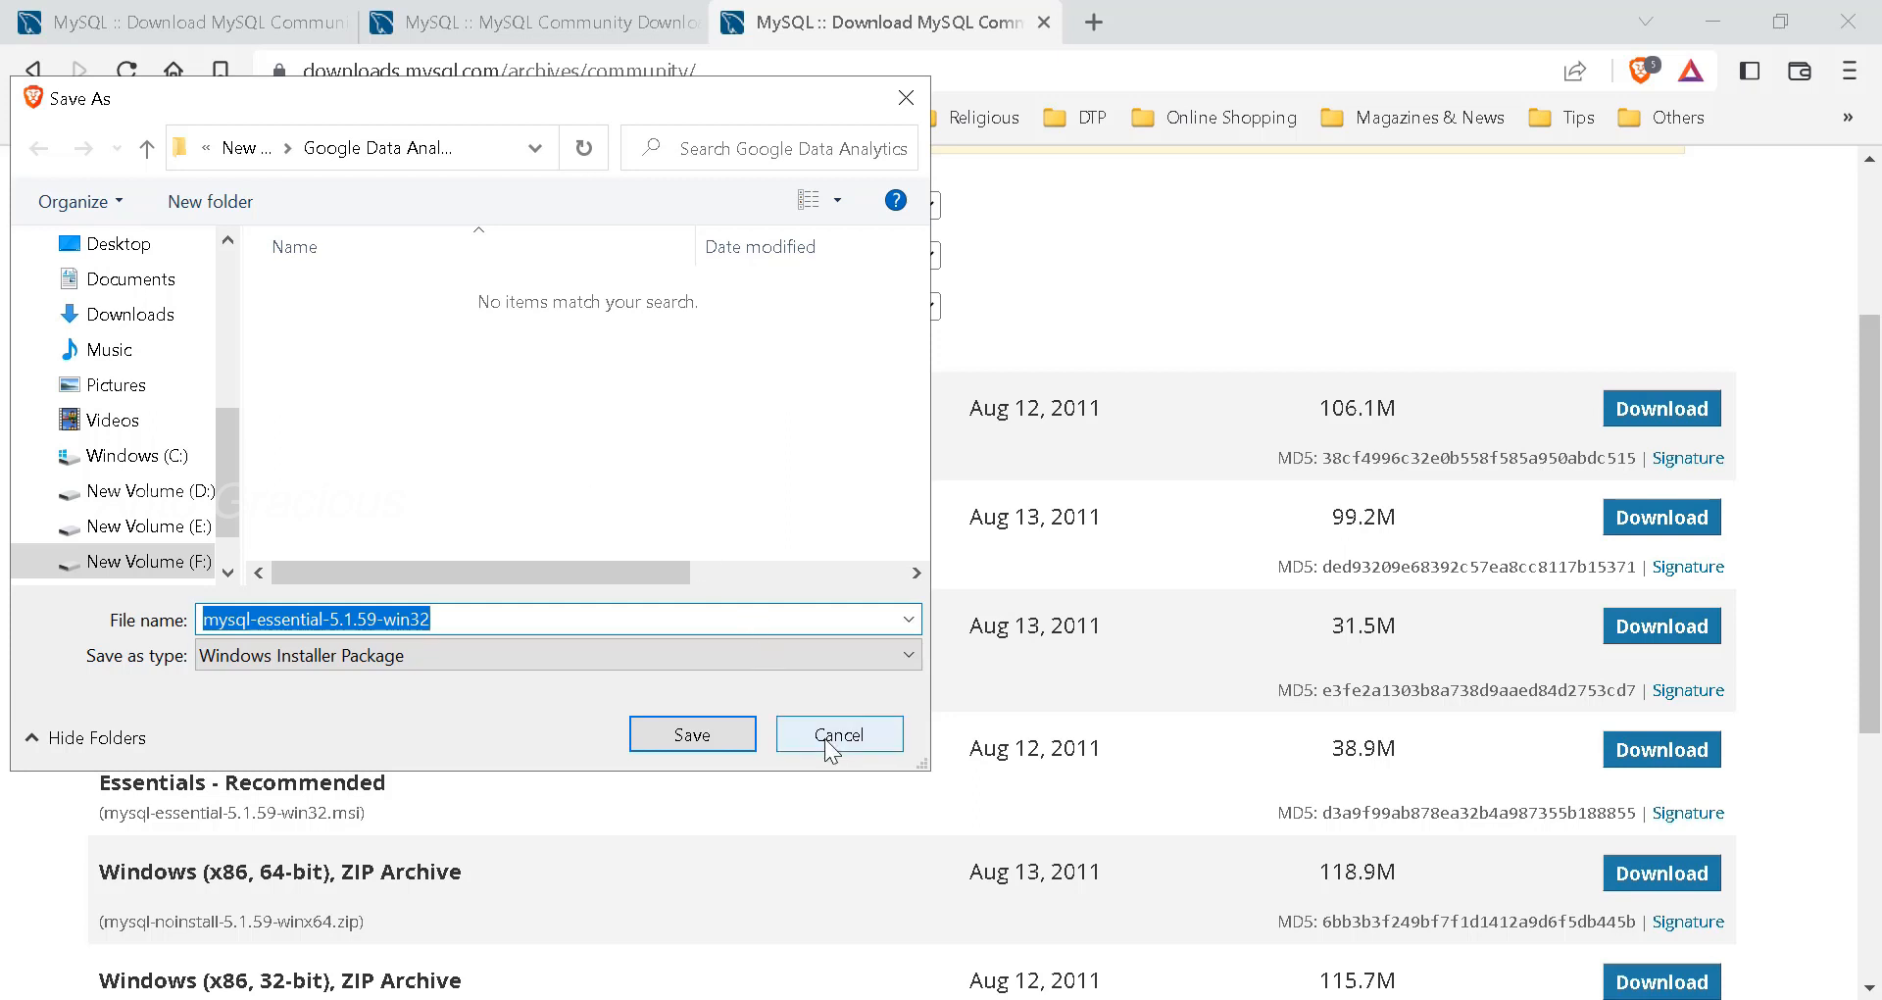
- Cancel saving mysql-essential-5.1.59-win32, since the installer already exists in IP Lab Tools
left_click(832, 750)
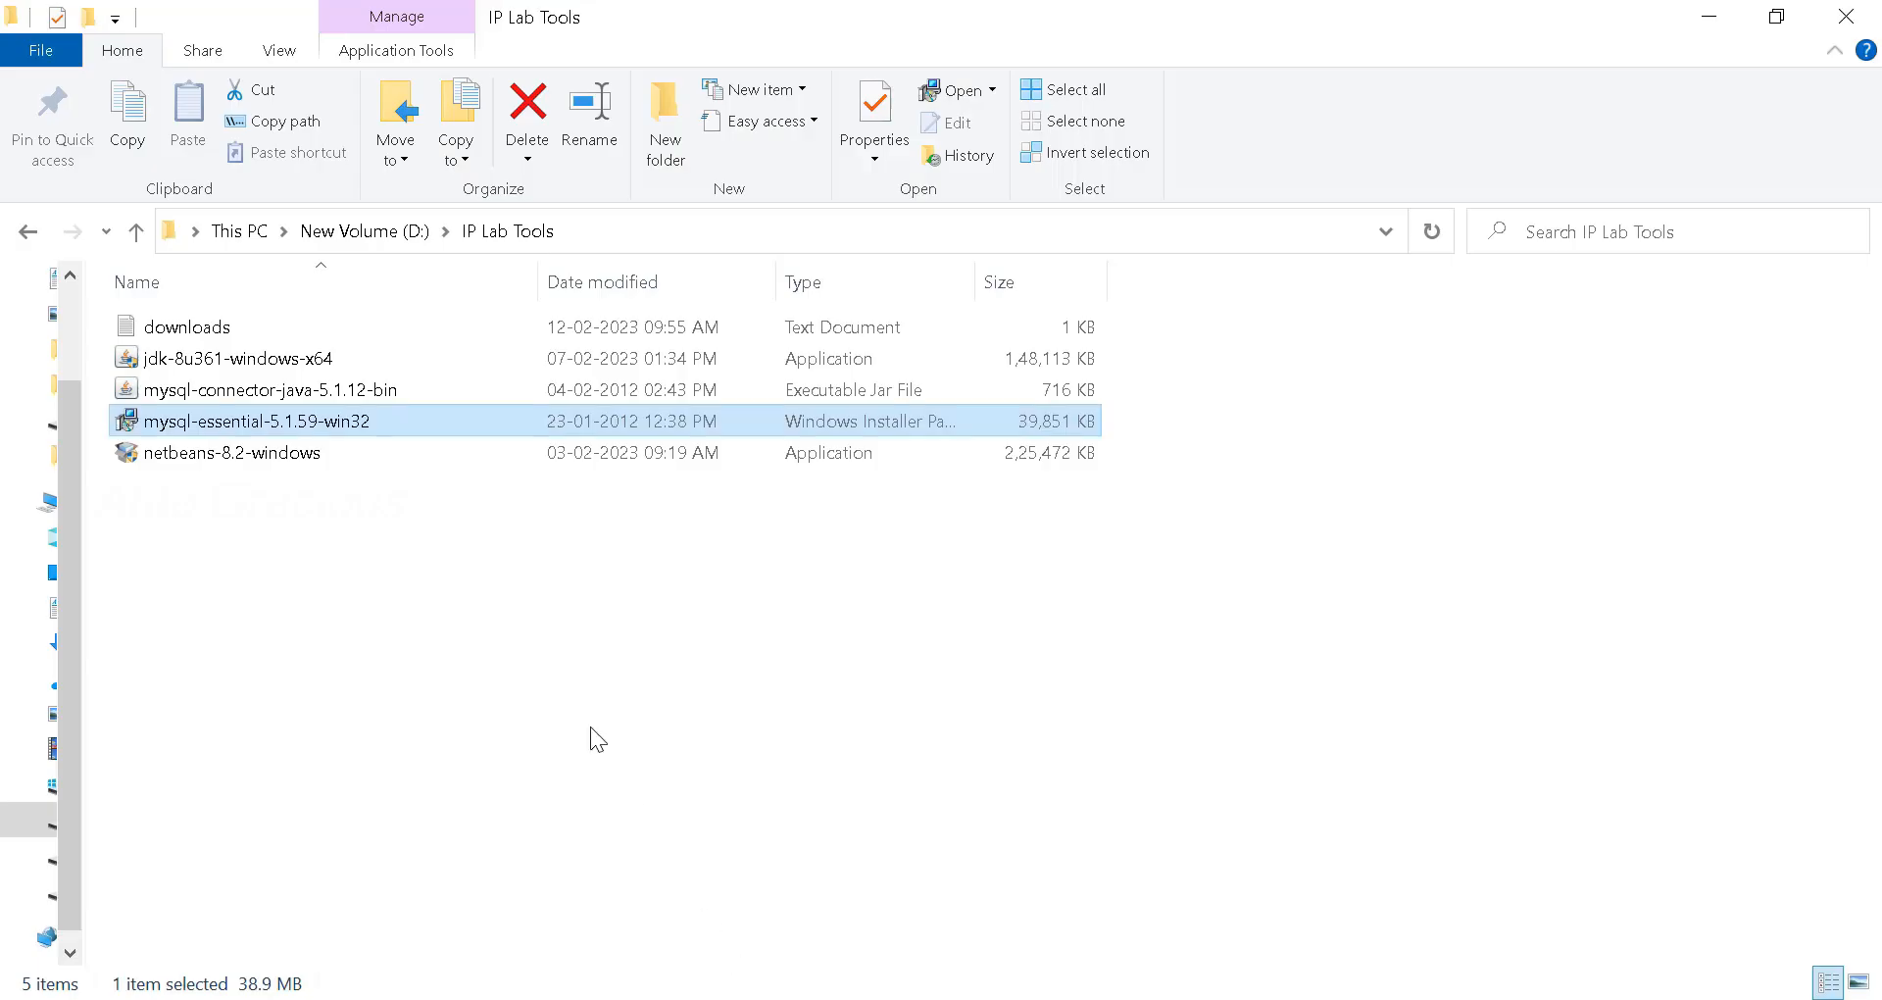
- Run the mysql-essential-5.1.59-win32 installer from the IP Lab Tools folder
left_click(1278, 721)
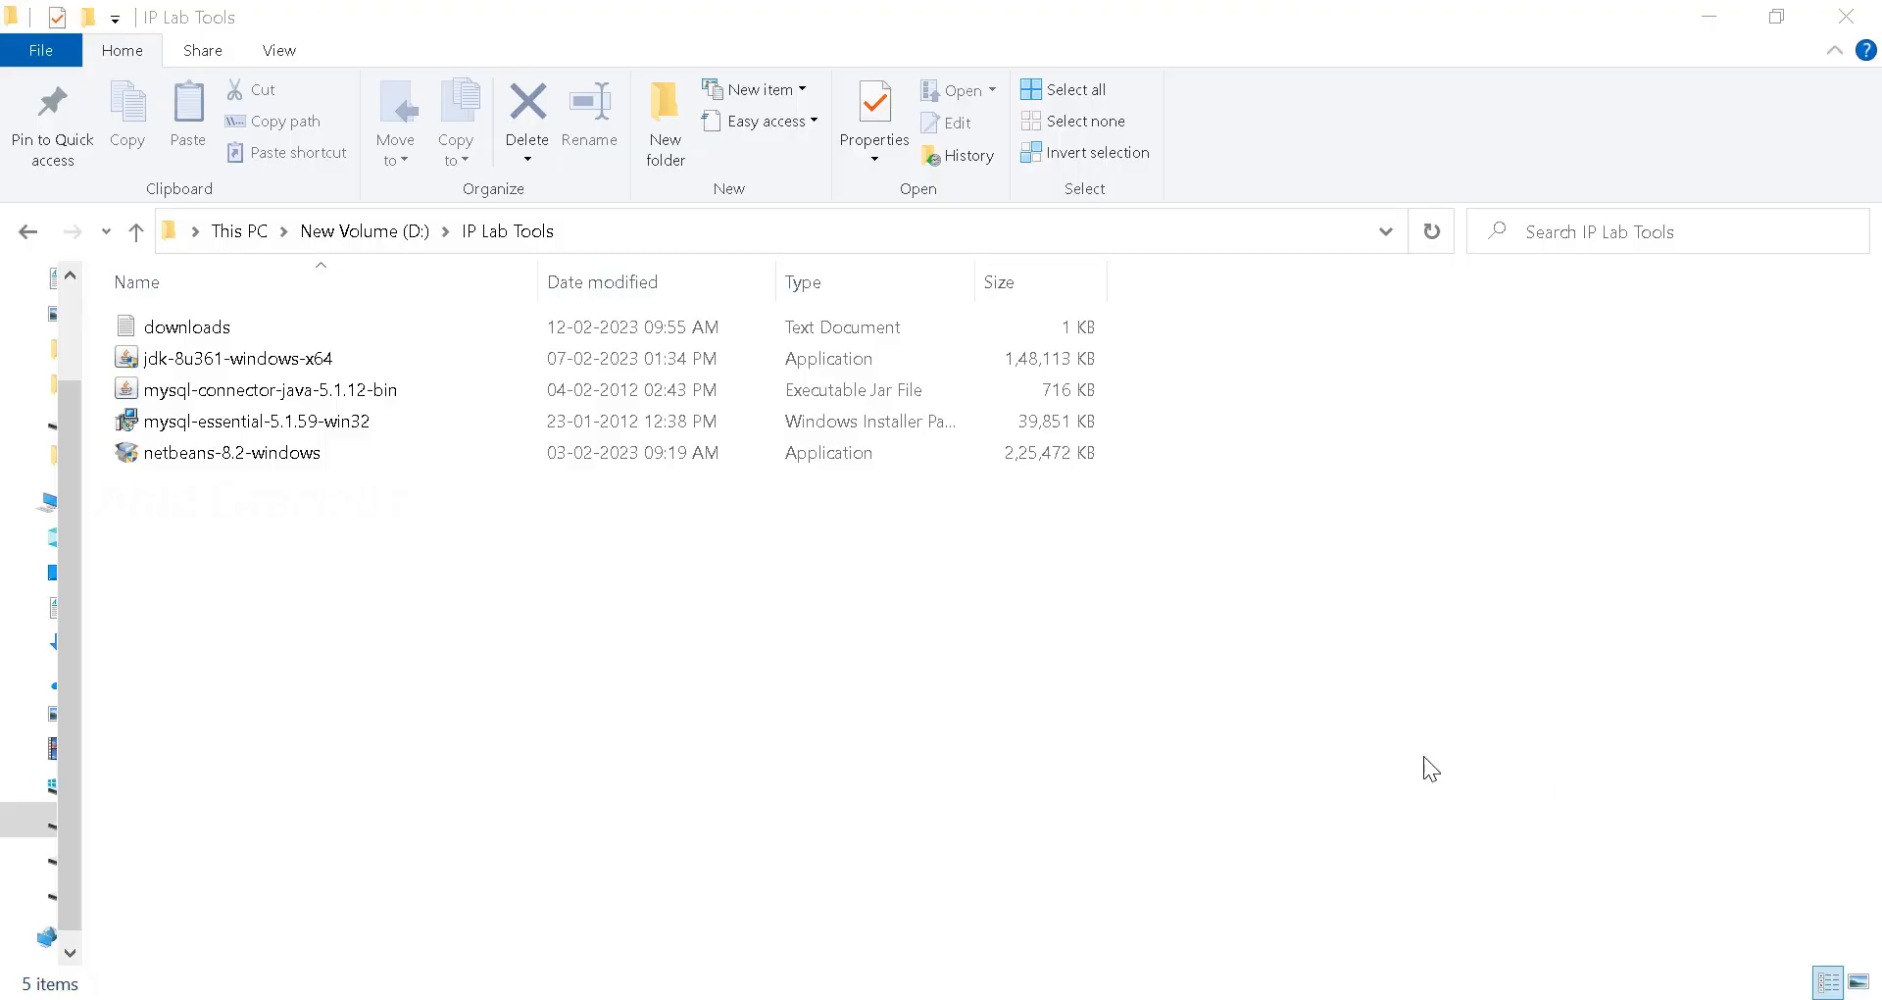
double_click(240, 421)
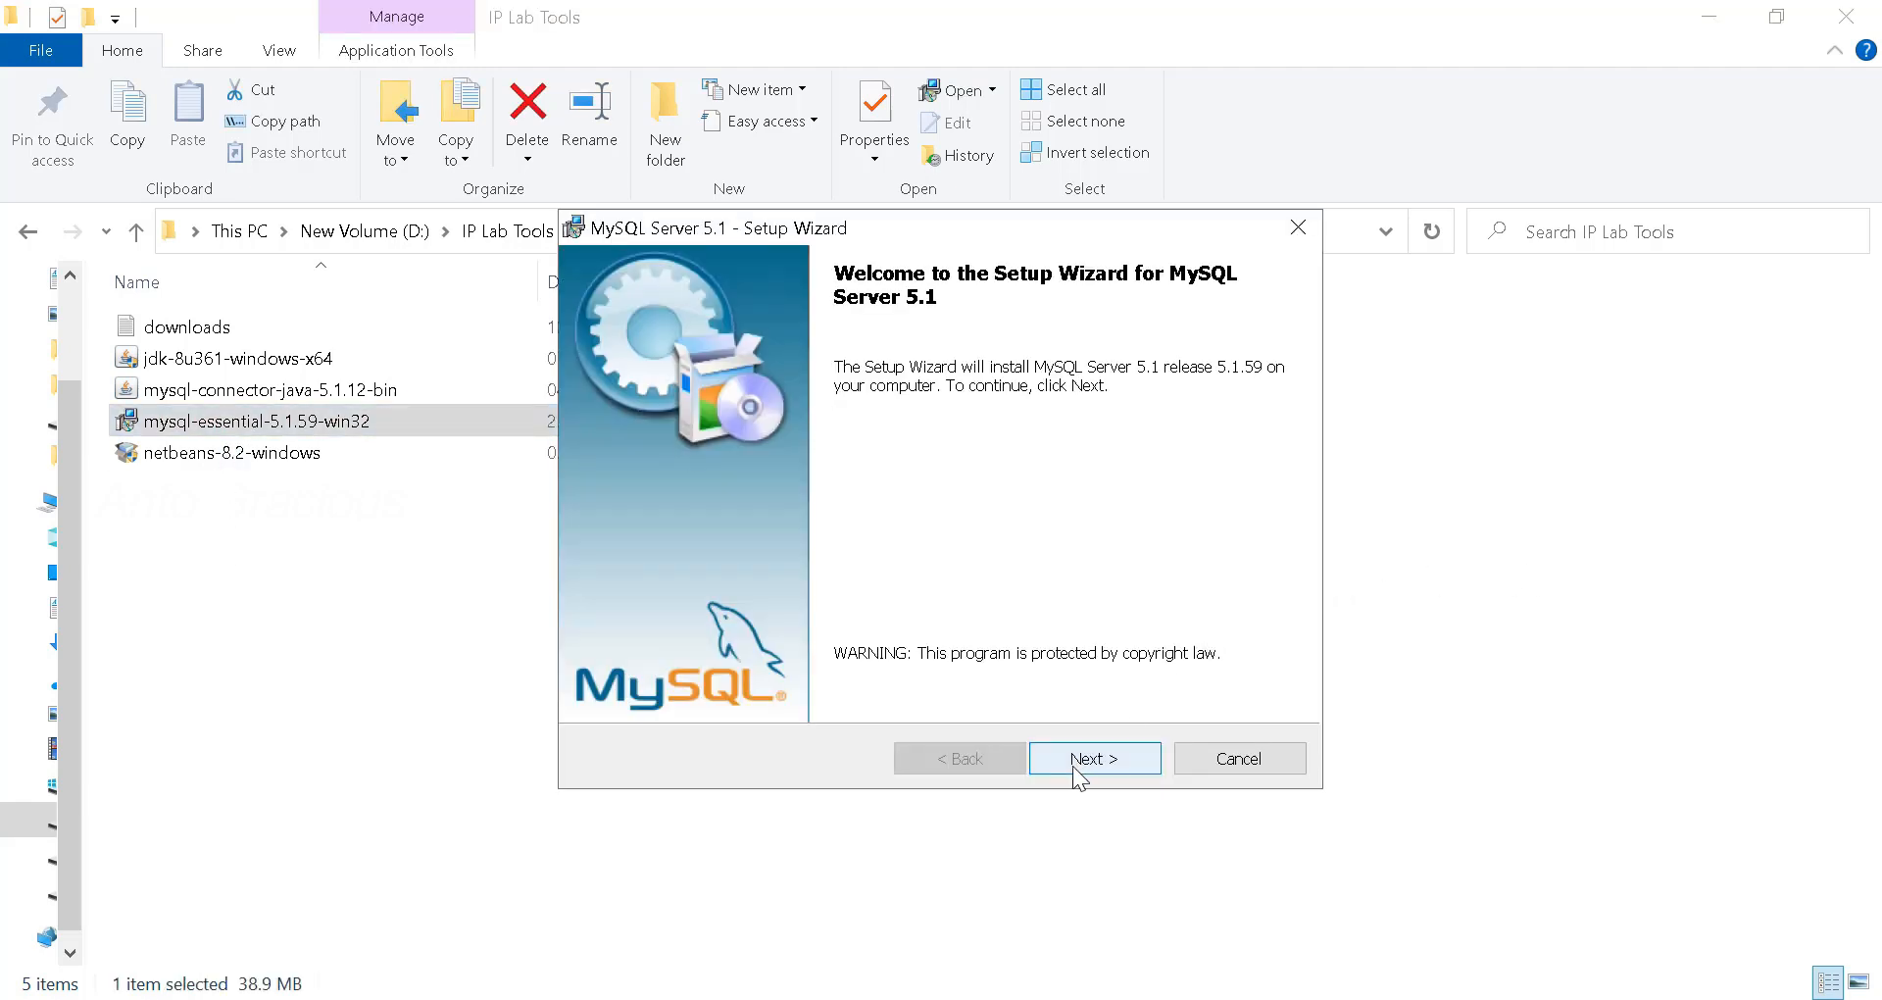
- Accept the license agreement and install MySQL Server 5.1 with the Typical setup
left_click(1073, 766)
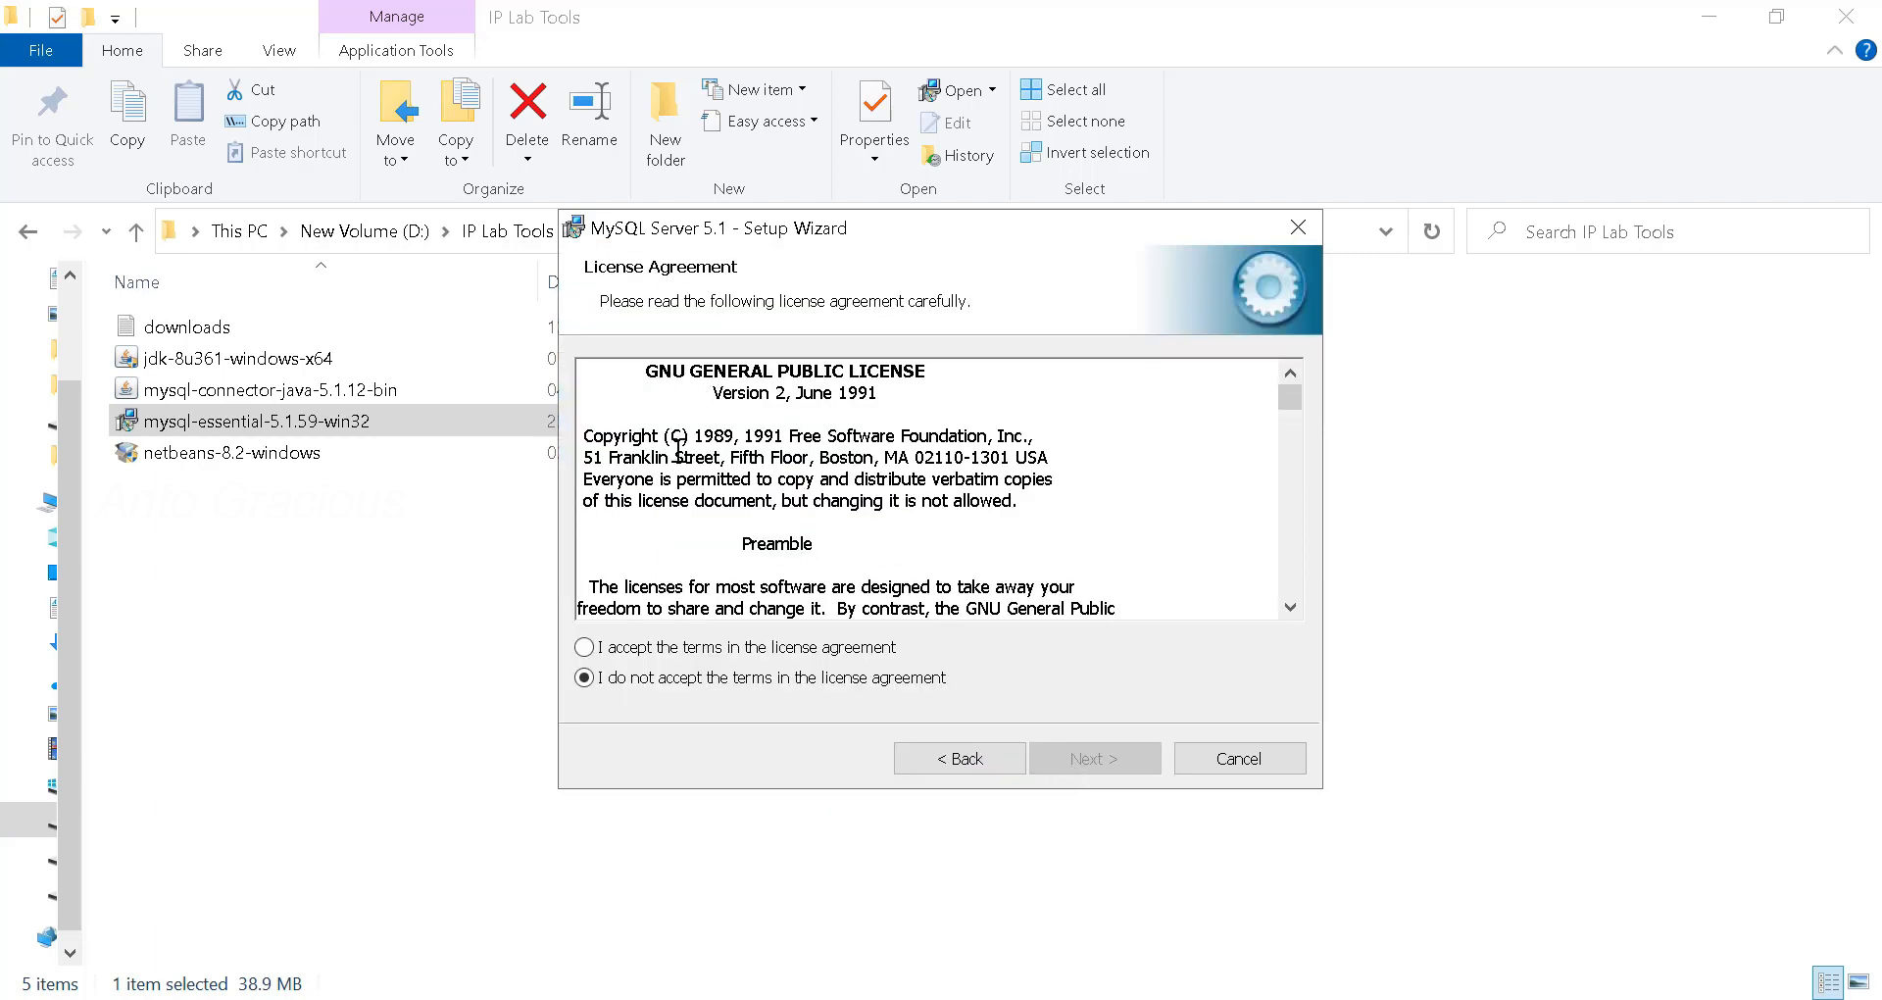
left_click(667, 654)
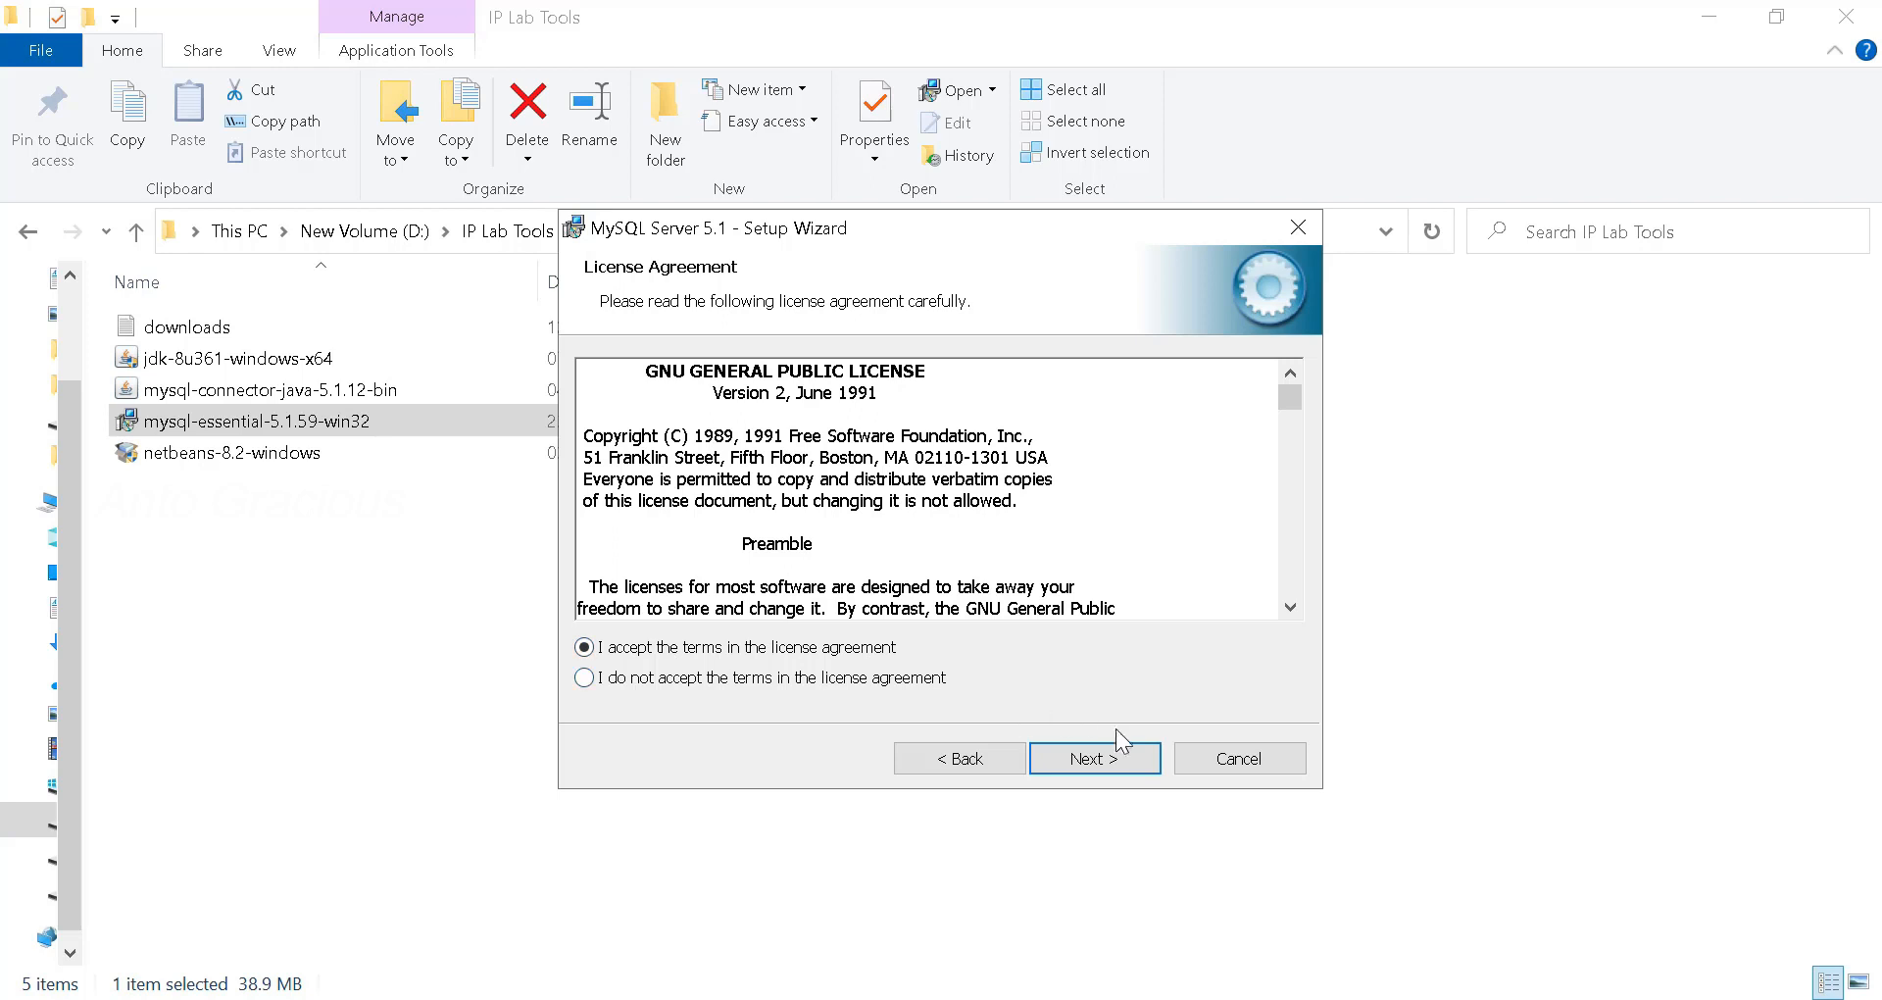
left_click(1120, 760)
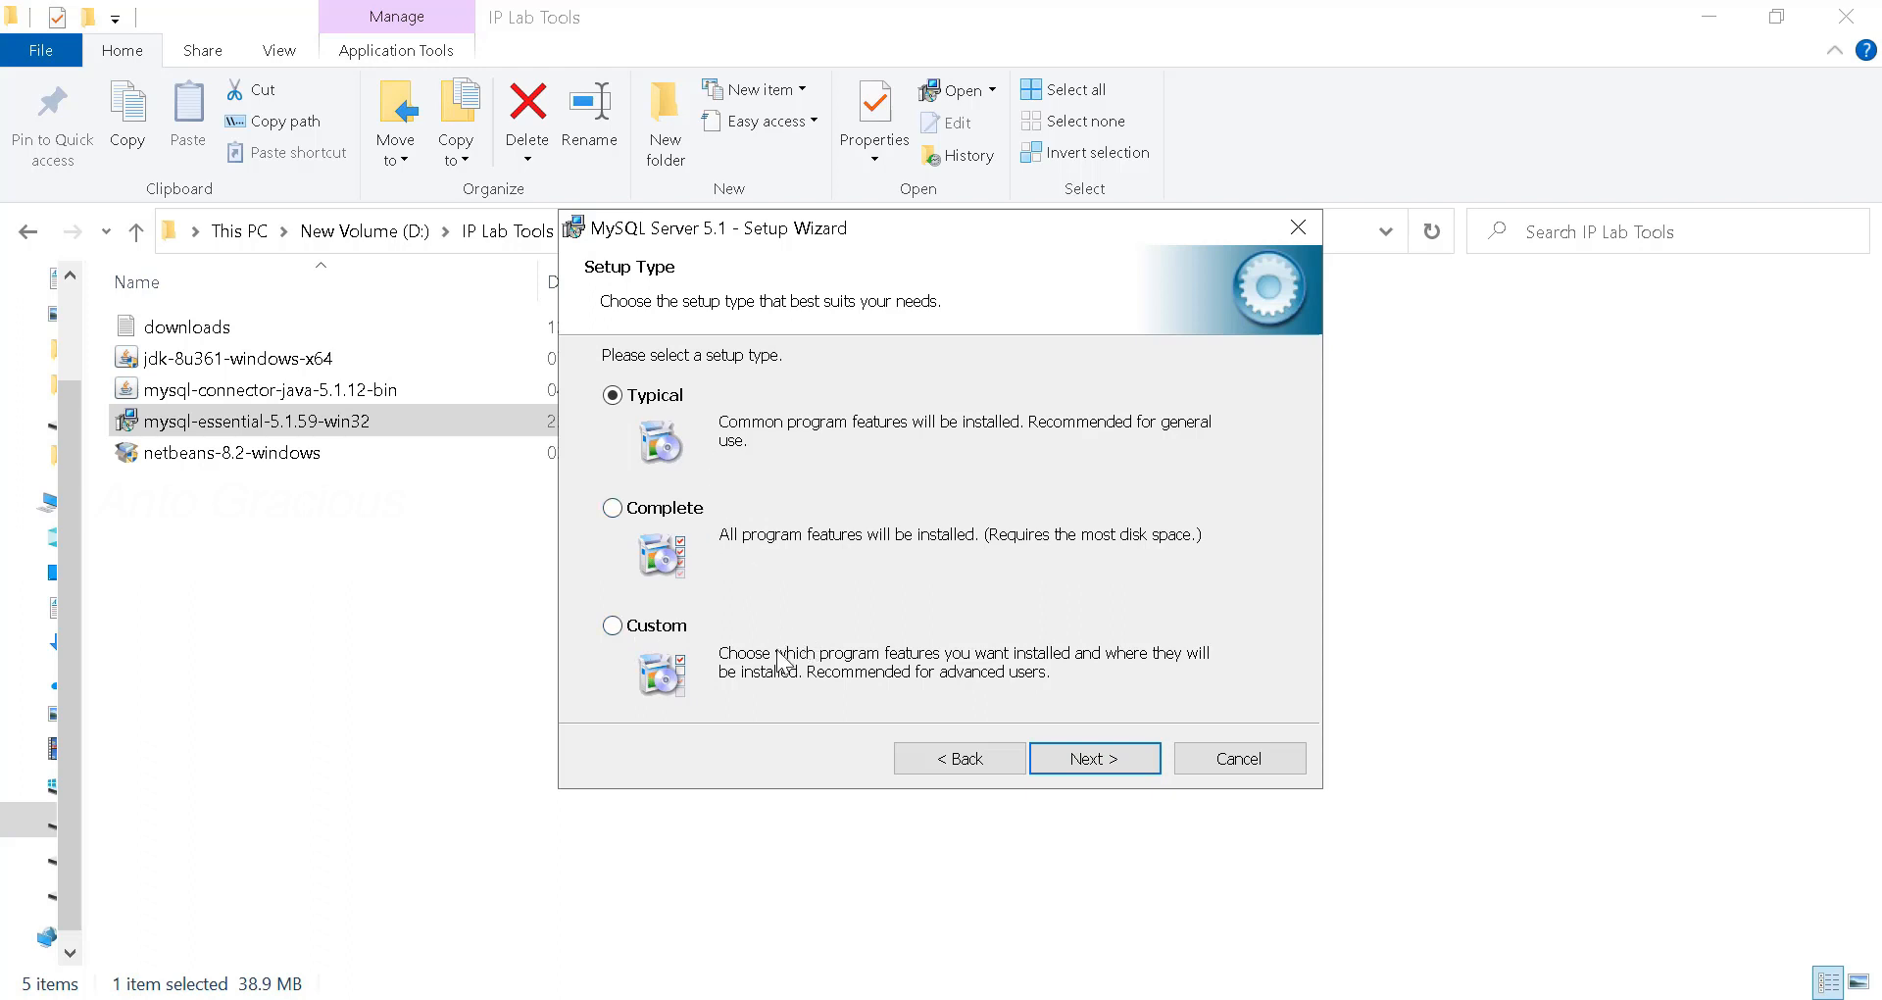
left_click(1097, 759)
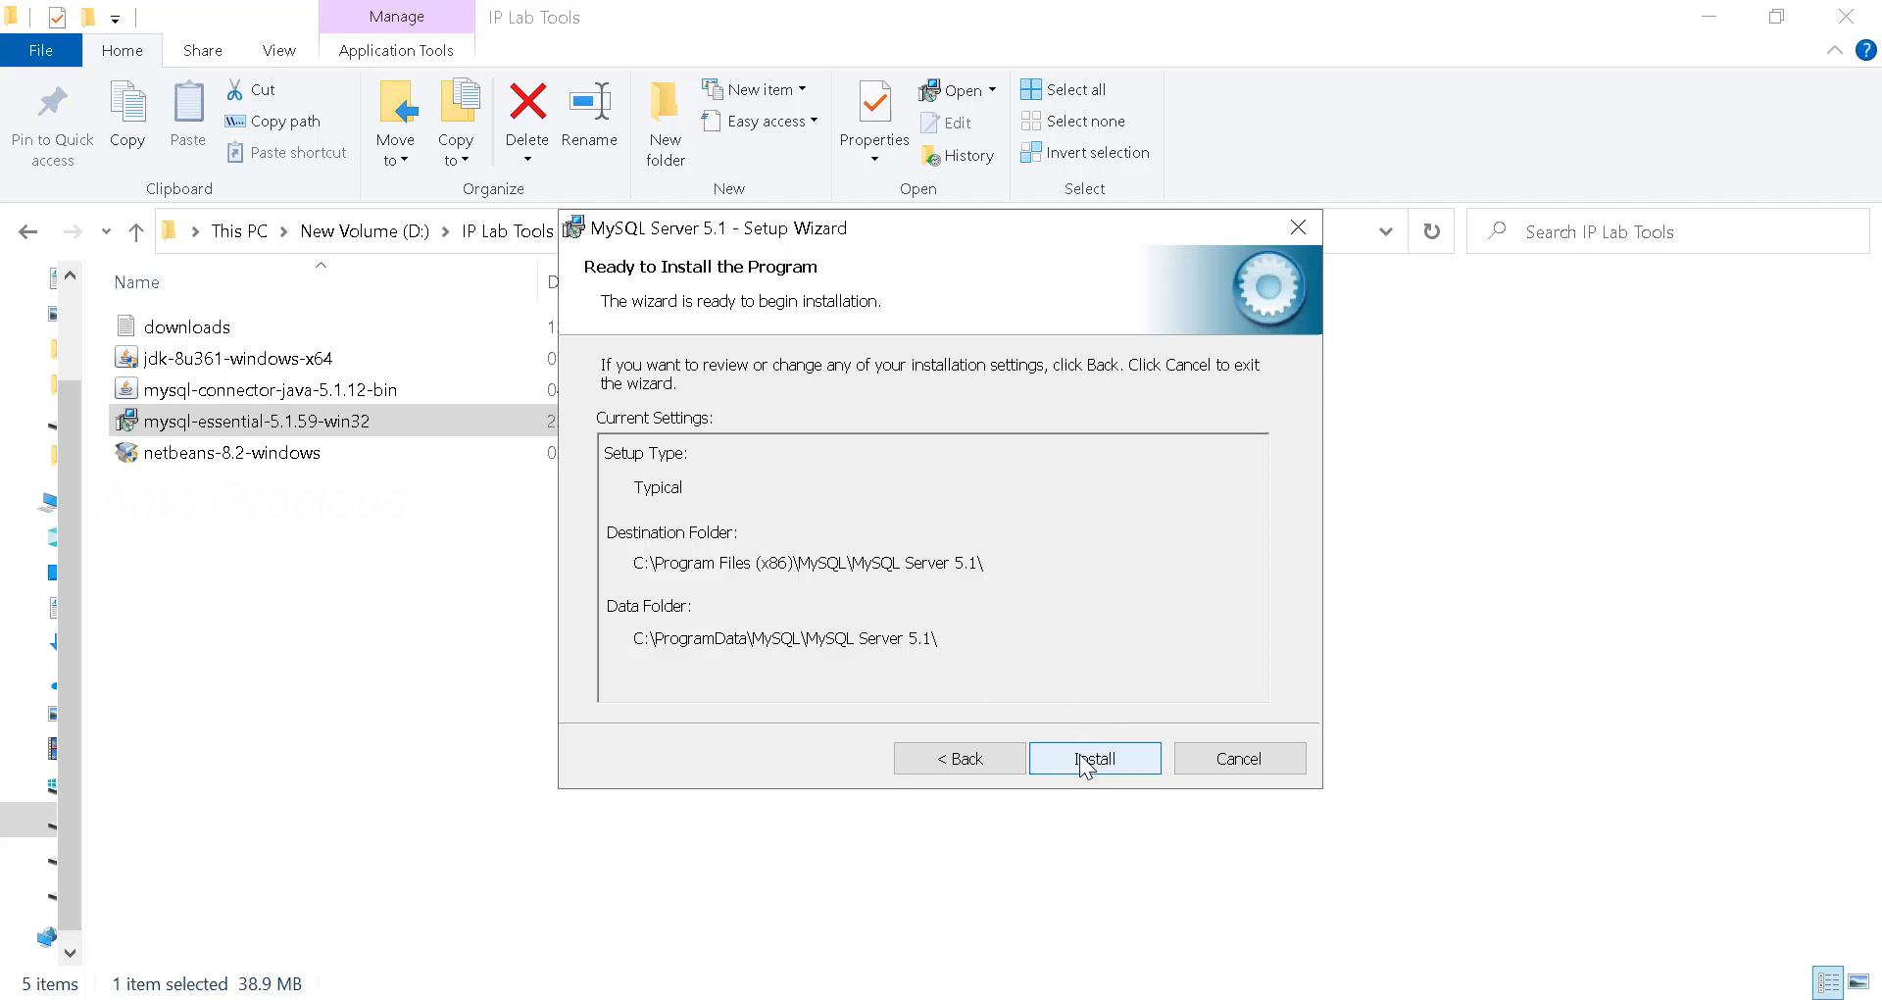
left_click(1081, 756)
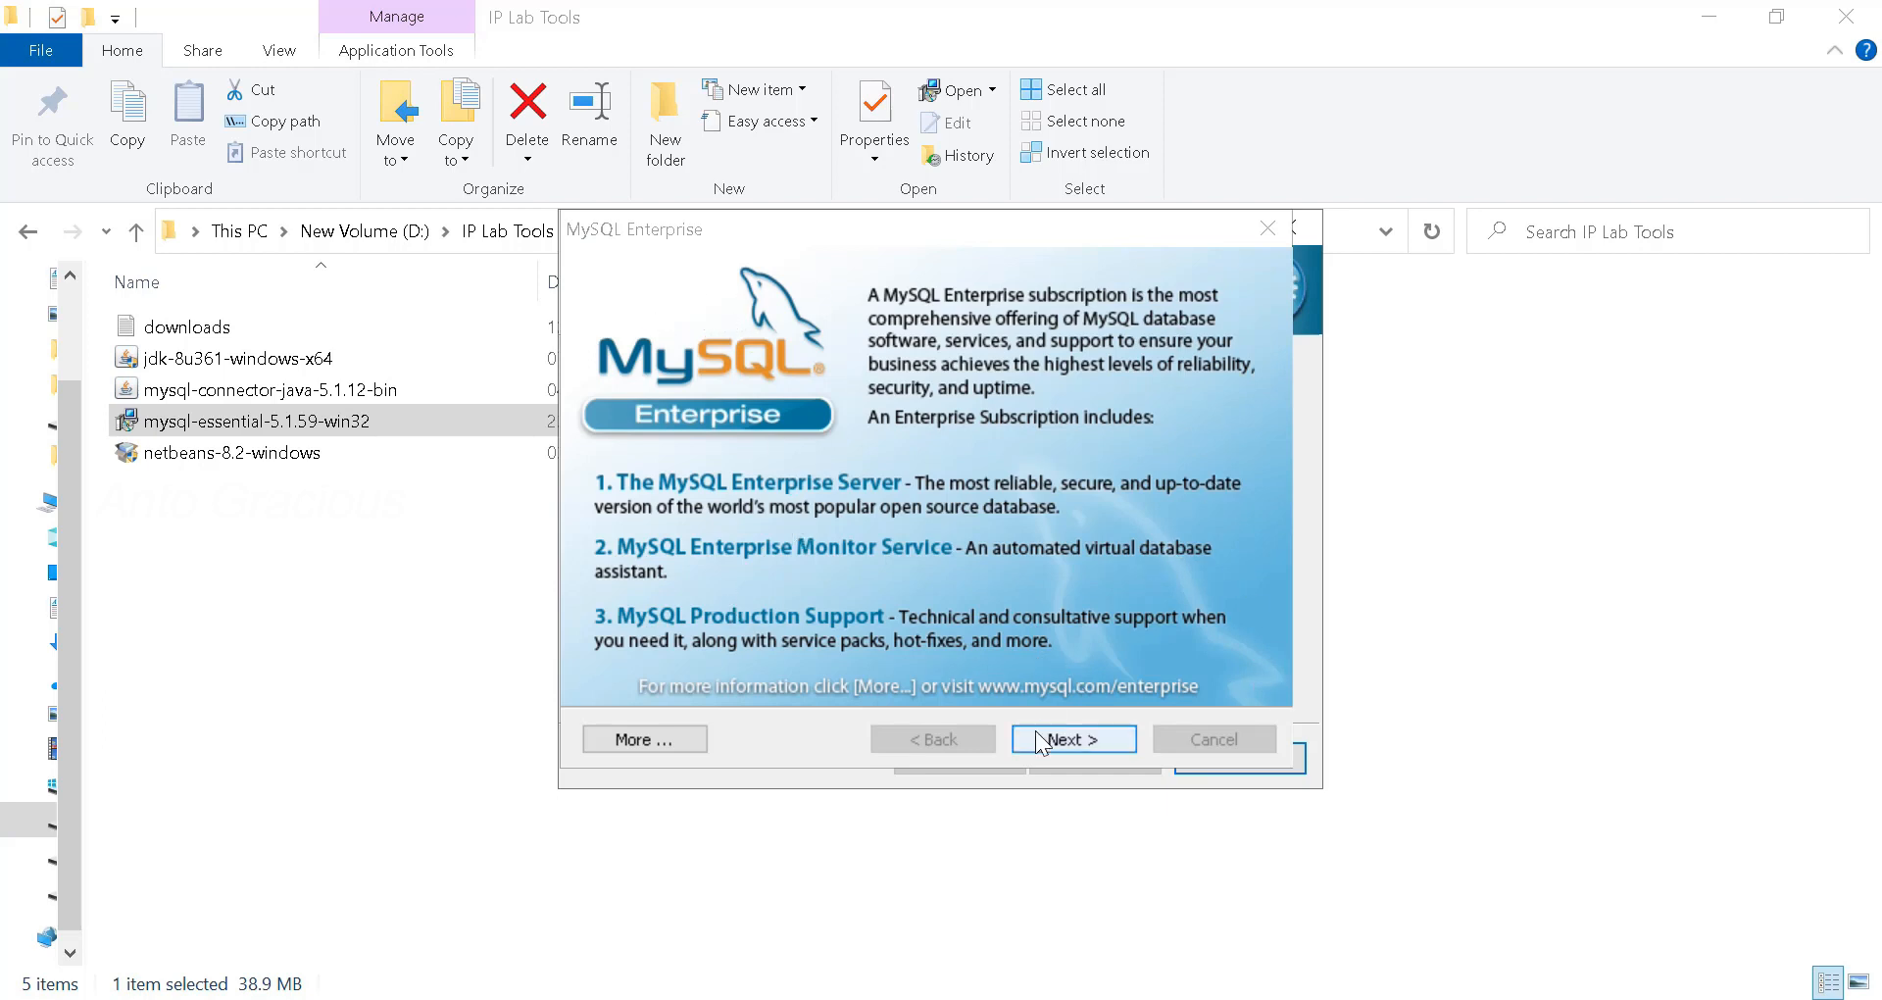
- Skip the MySQL Enterprise pages and finish, keeping 'Configure the MySQL Server now' checked
left_click(1093, 739)
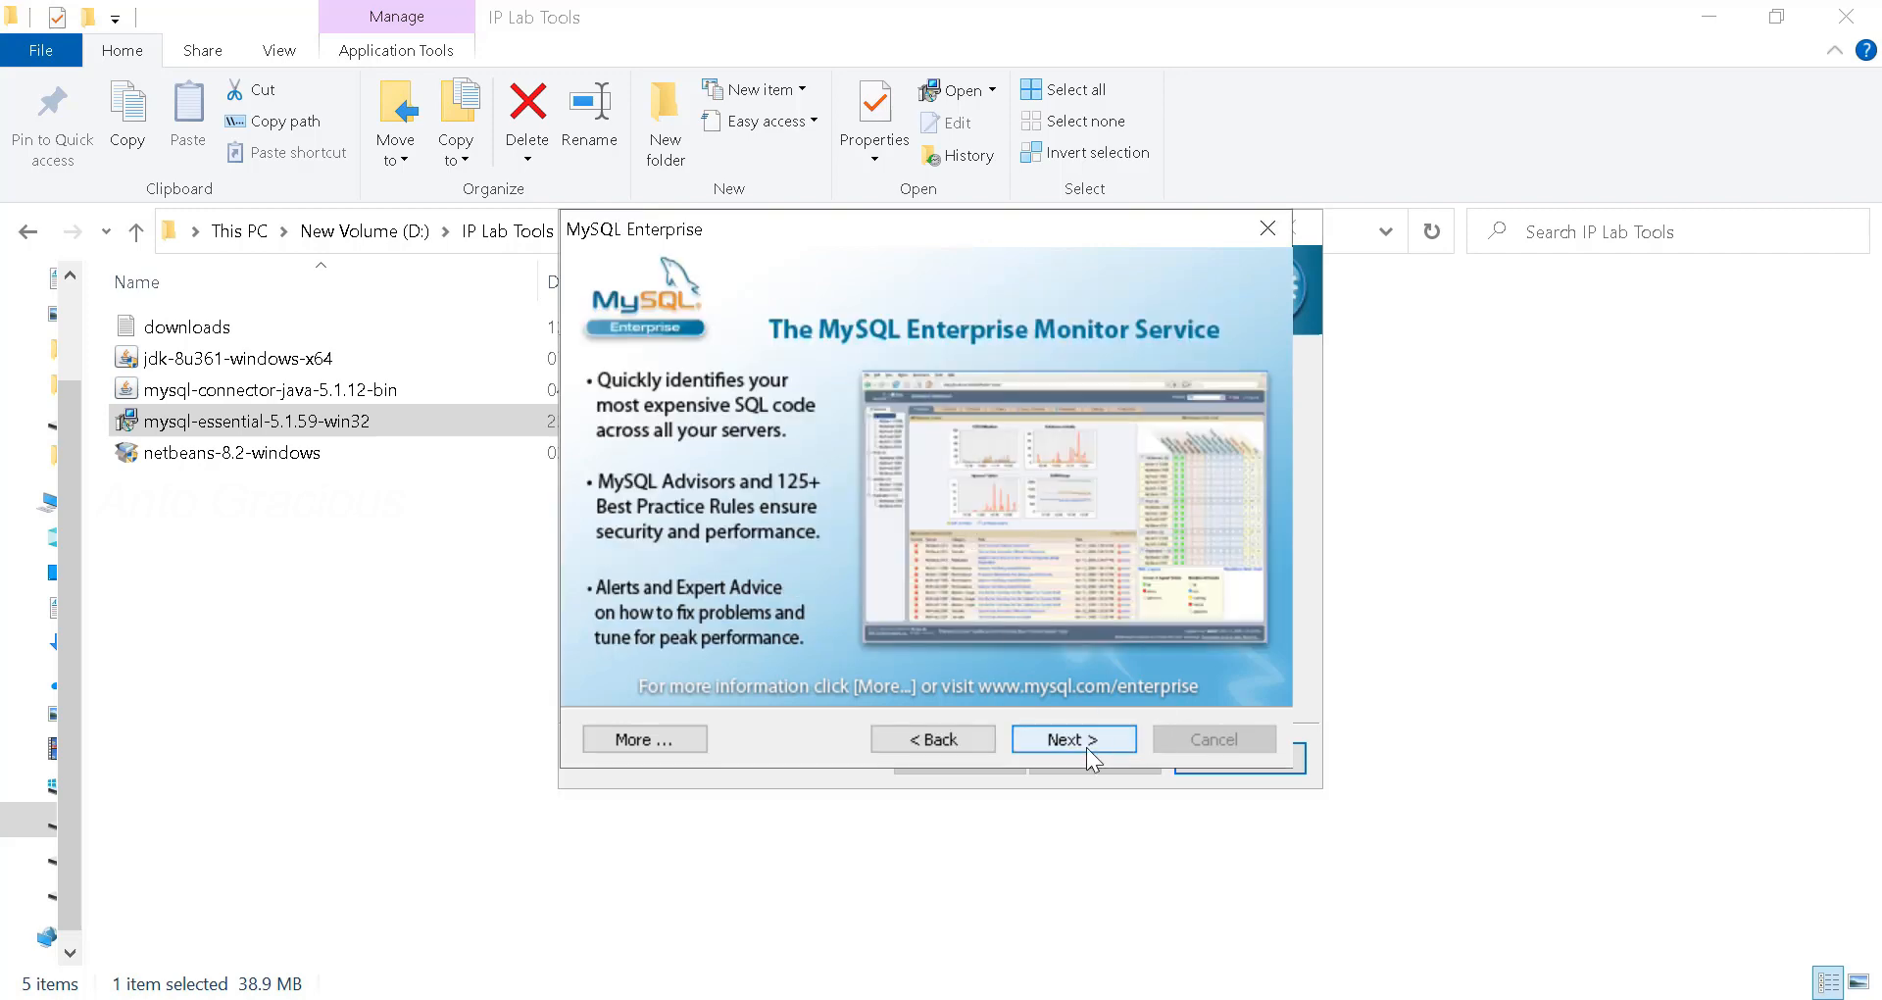
left_click(1087, 747)
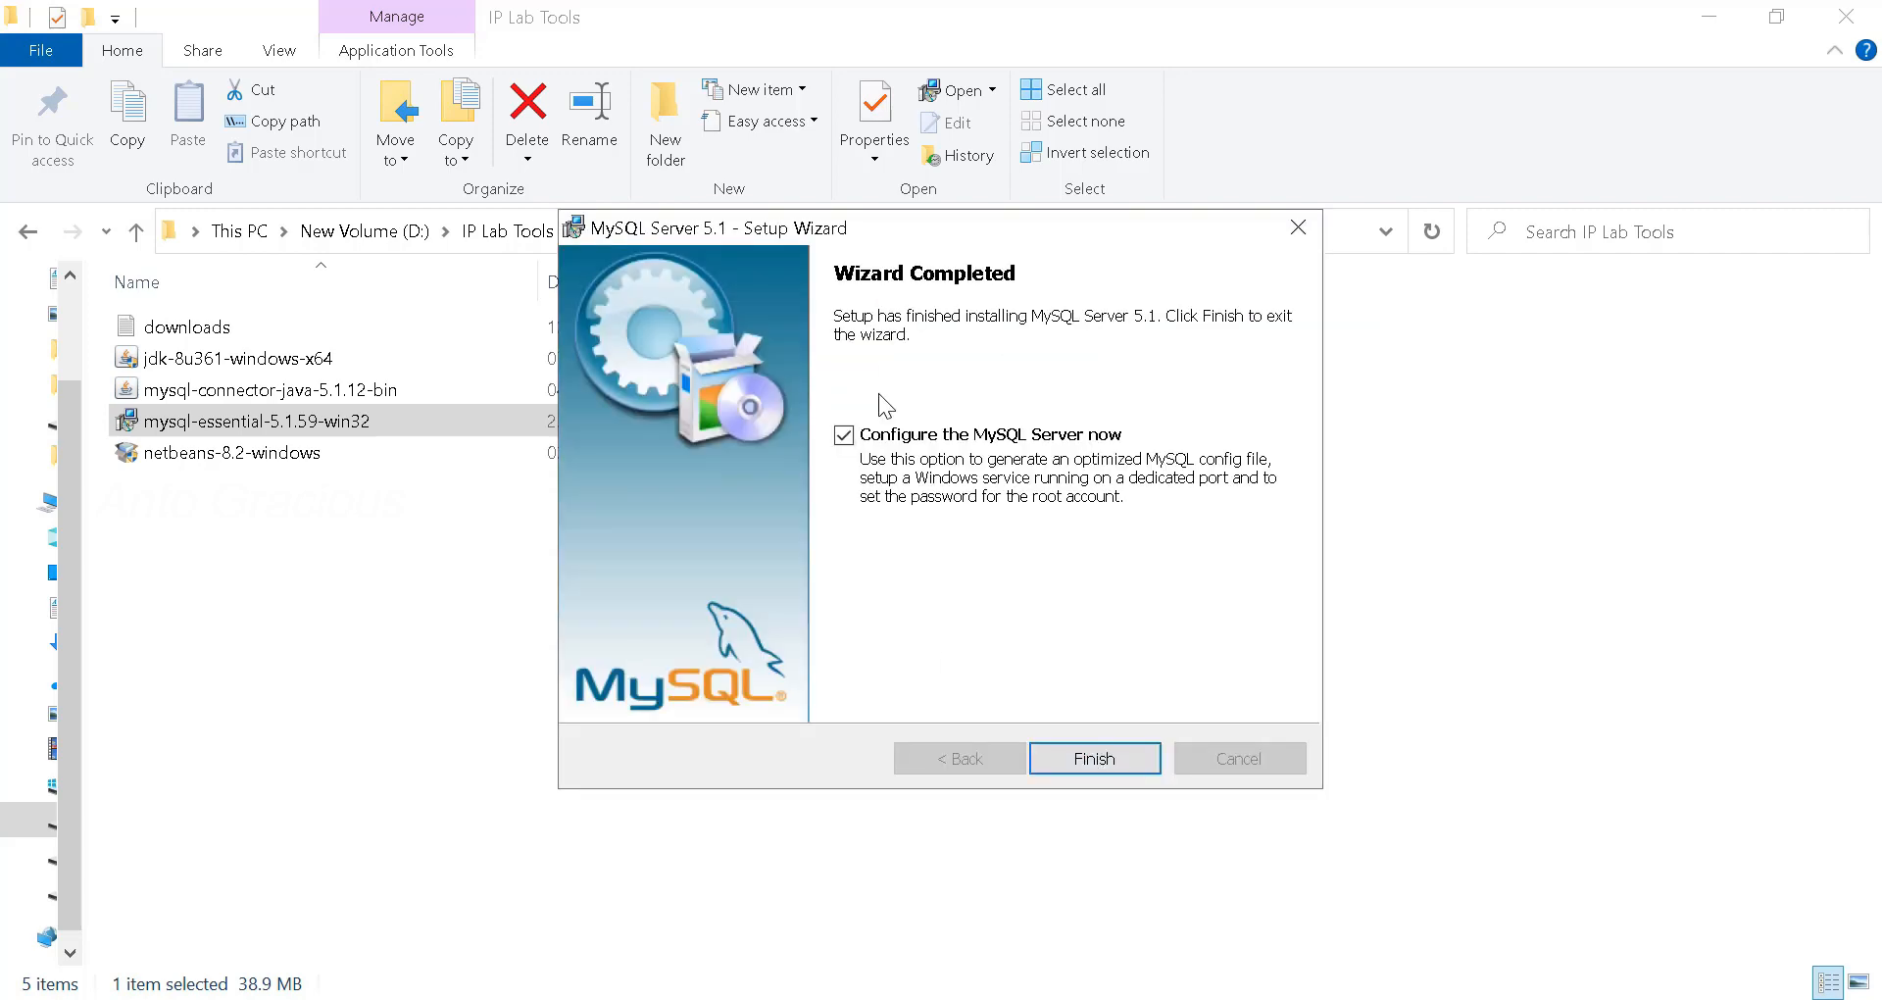
left_click(1128, 758)
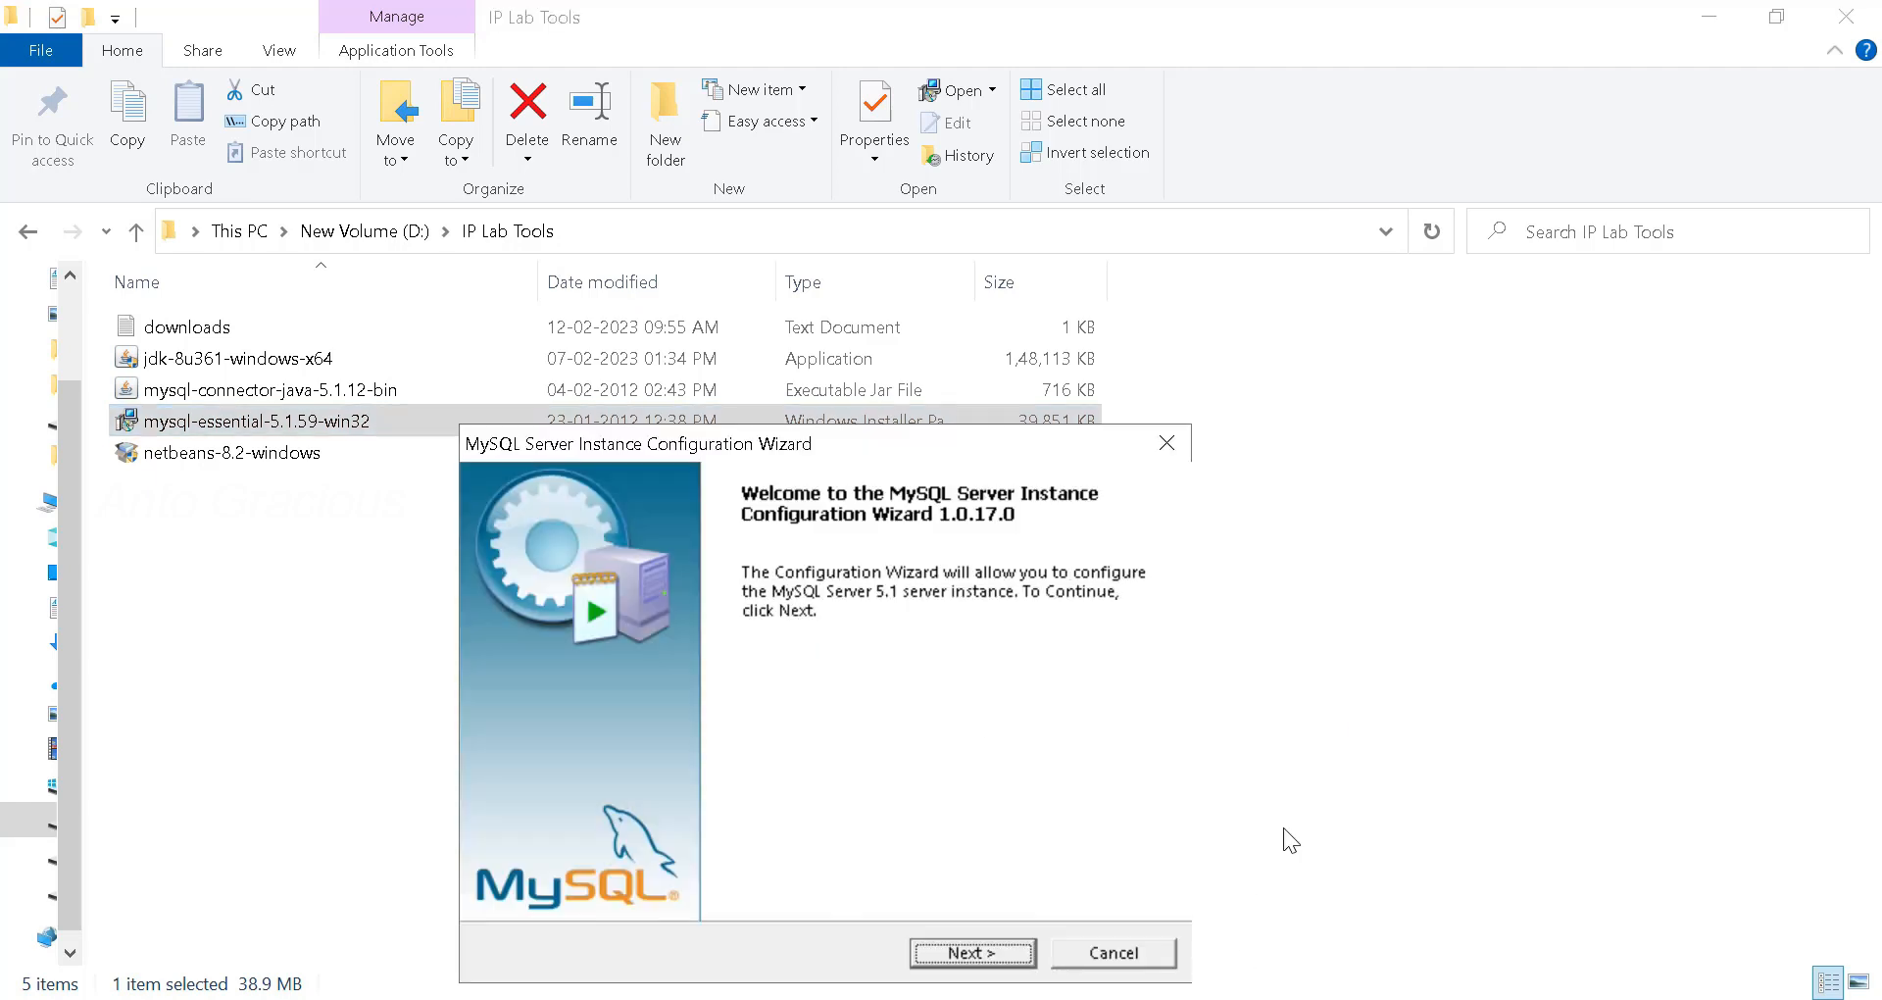
- Choose the Standard Configuration type in the instance configuration wizard
left_click_drag(903, 443, 1007, 178)
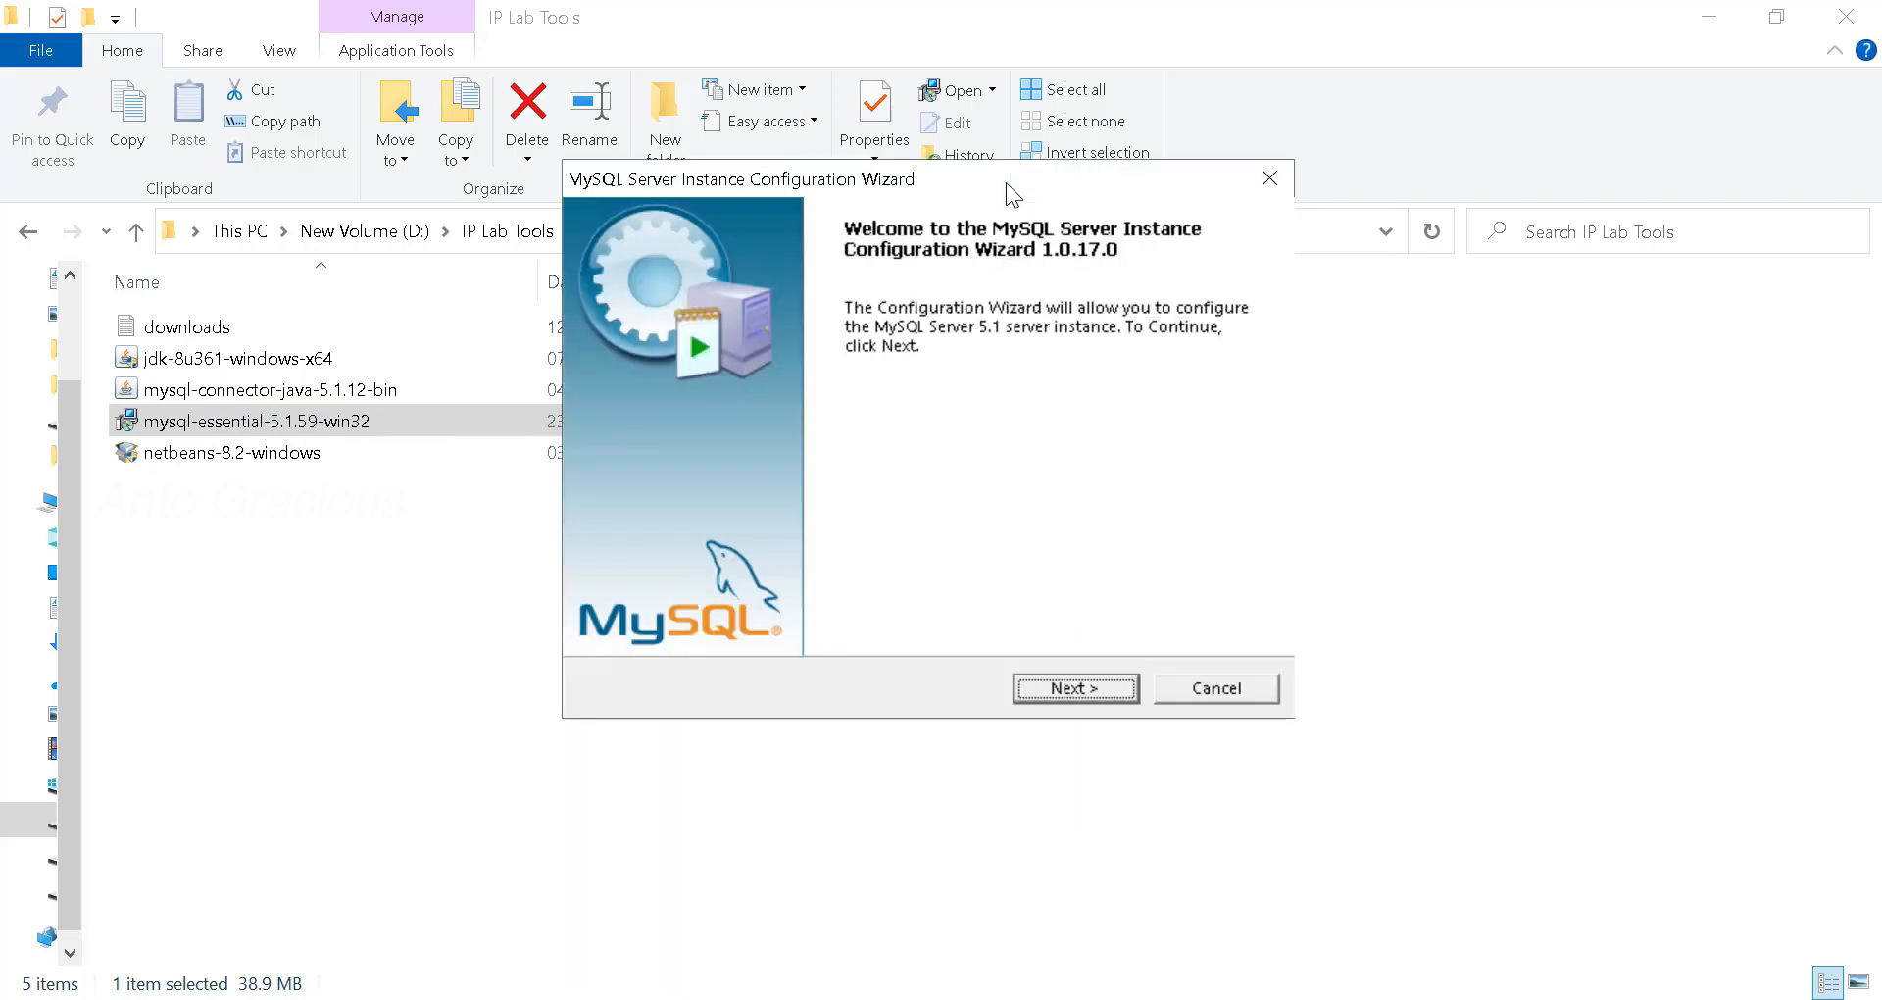
left_click(1104, 690)
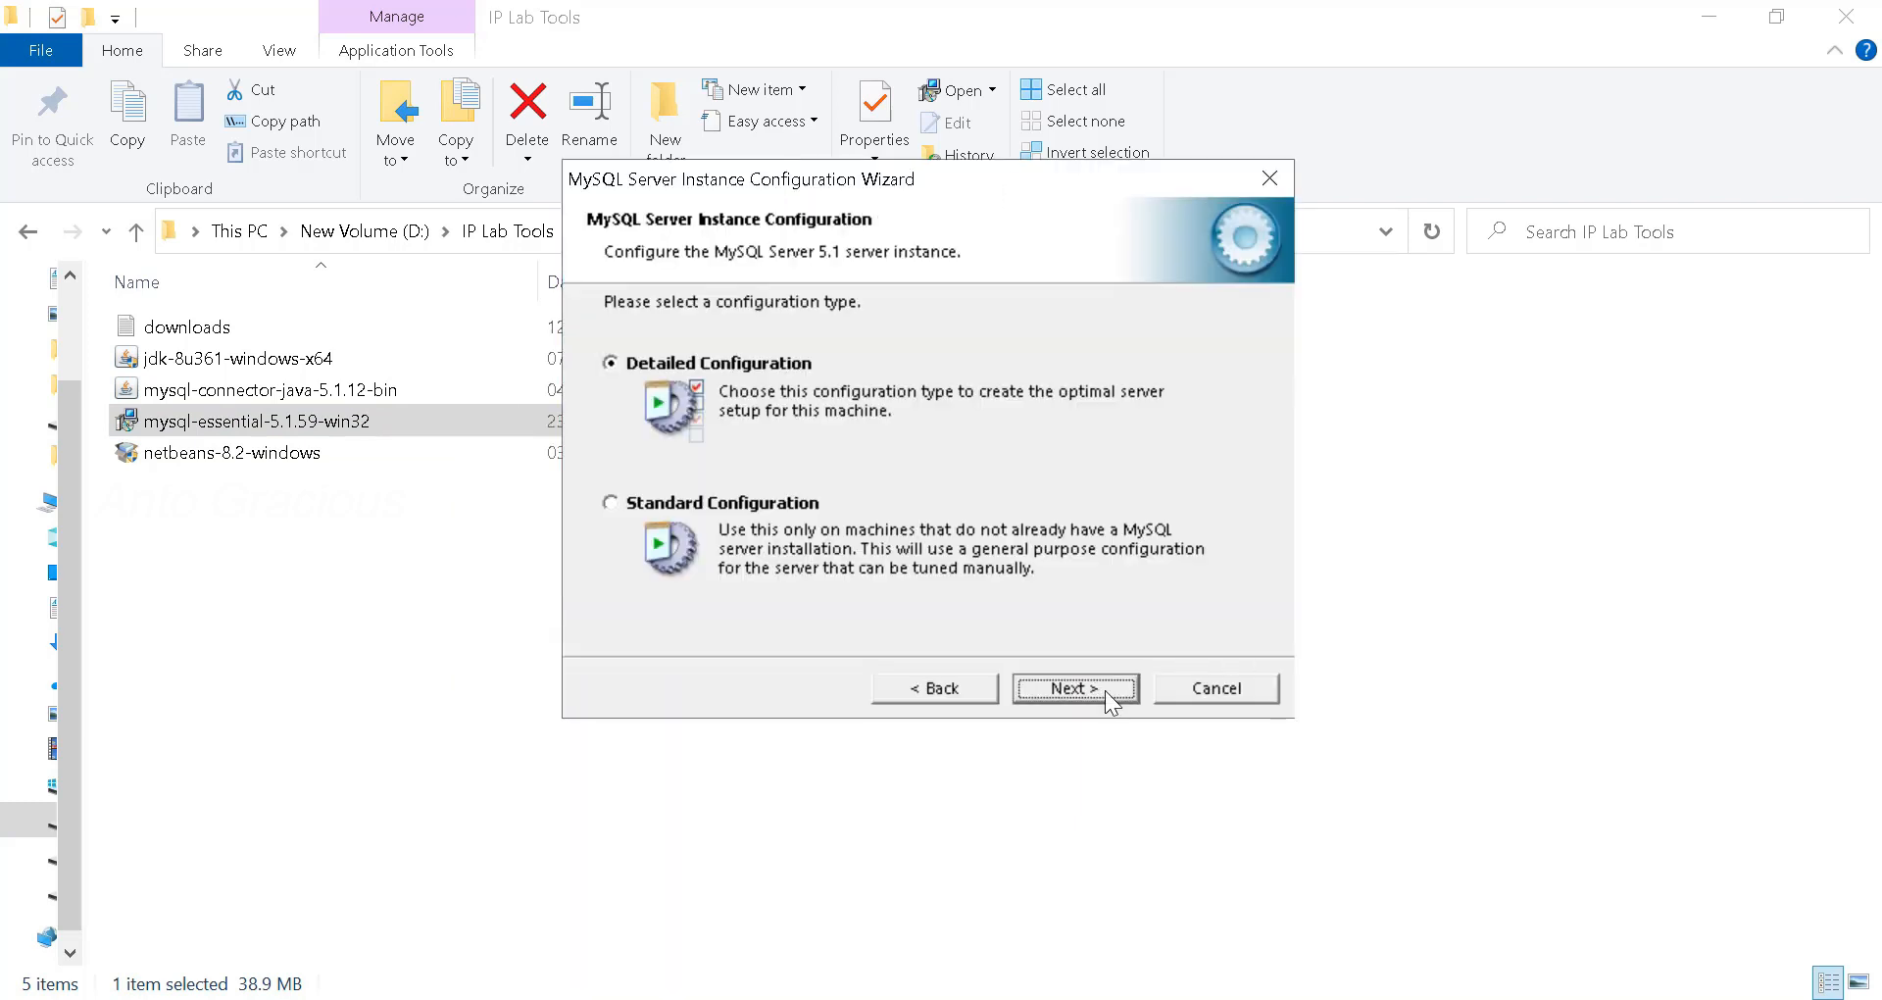
left_click(745, 504)
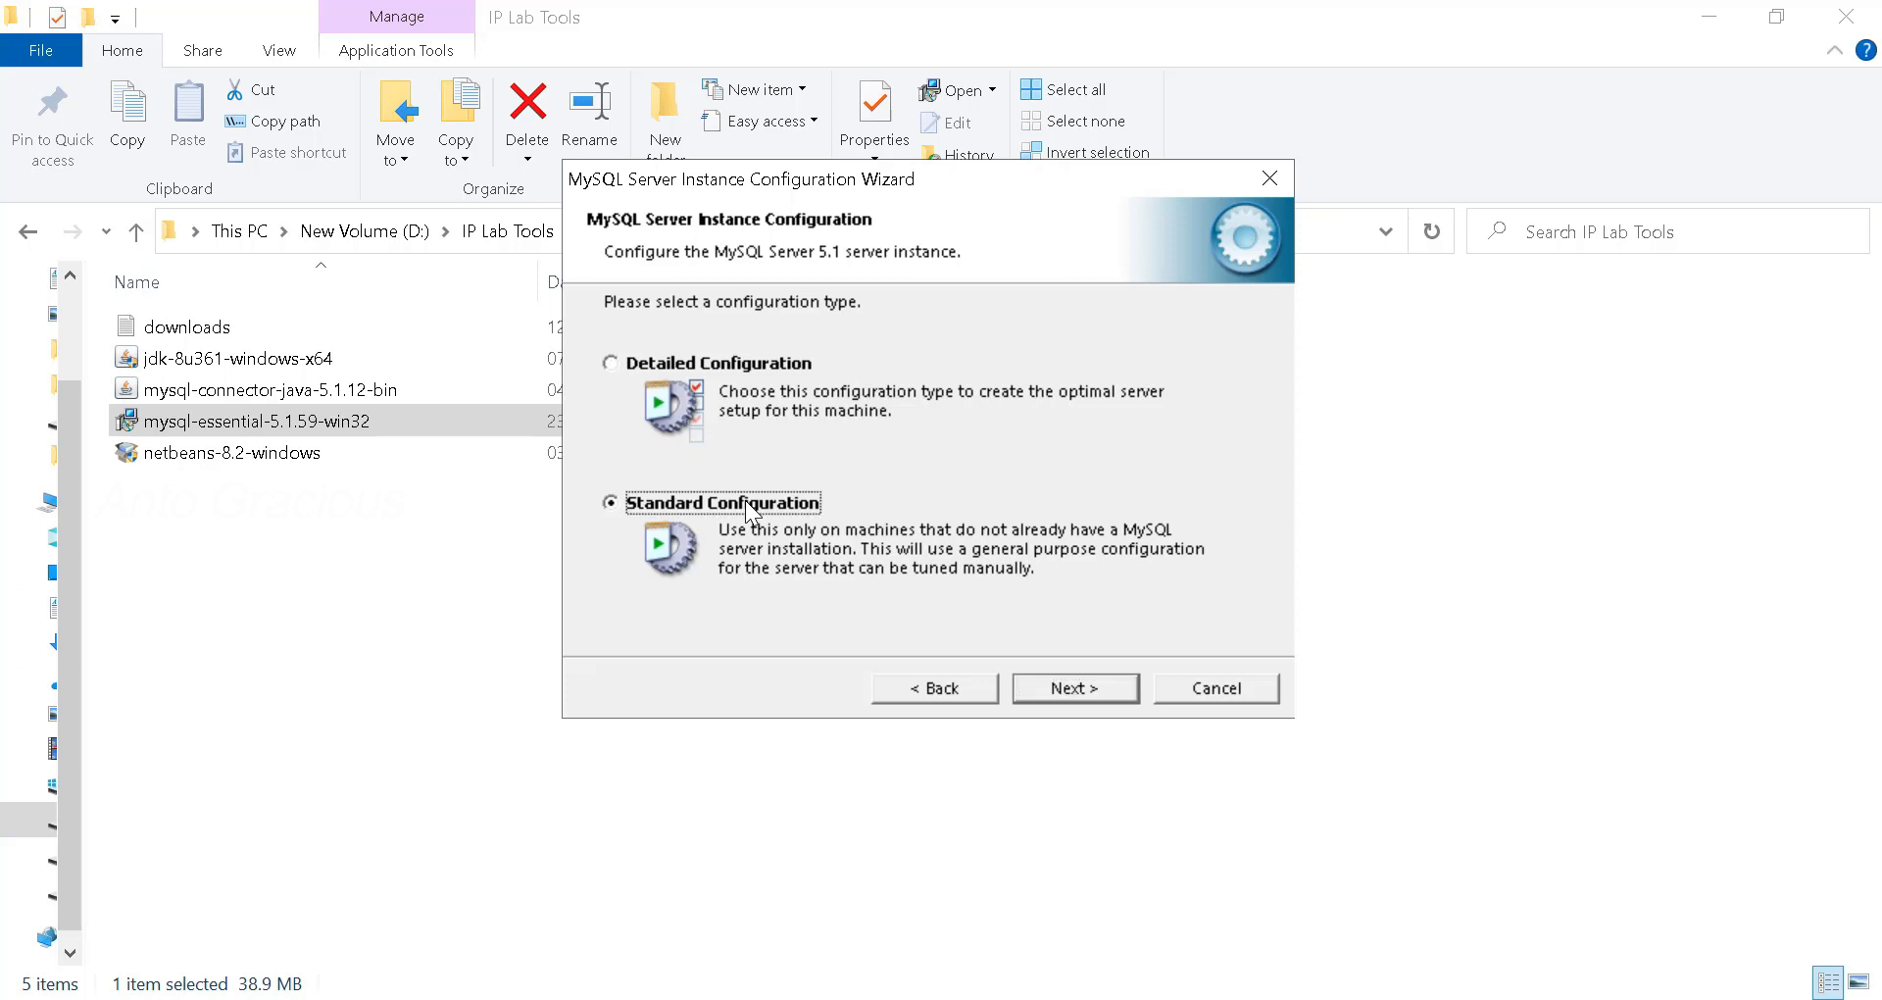
left_click(1077, 692)
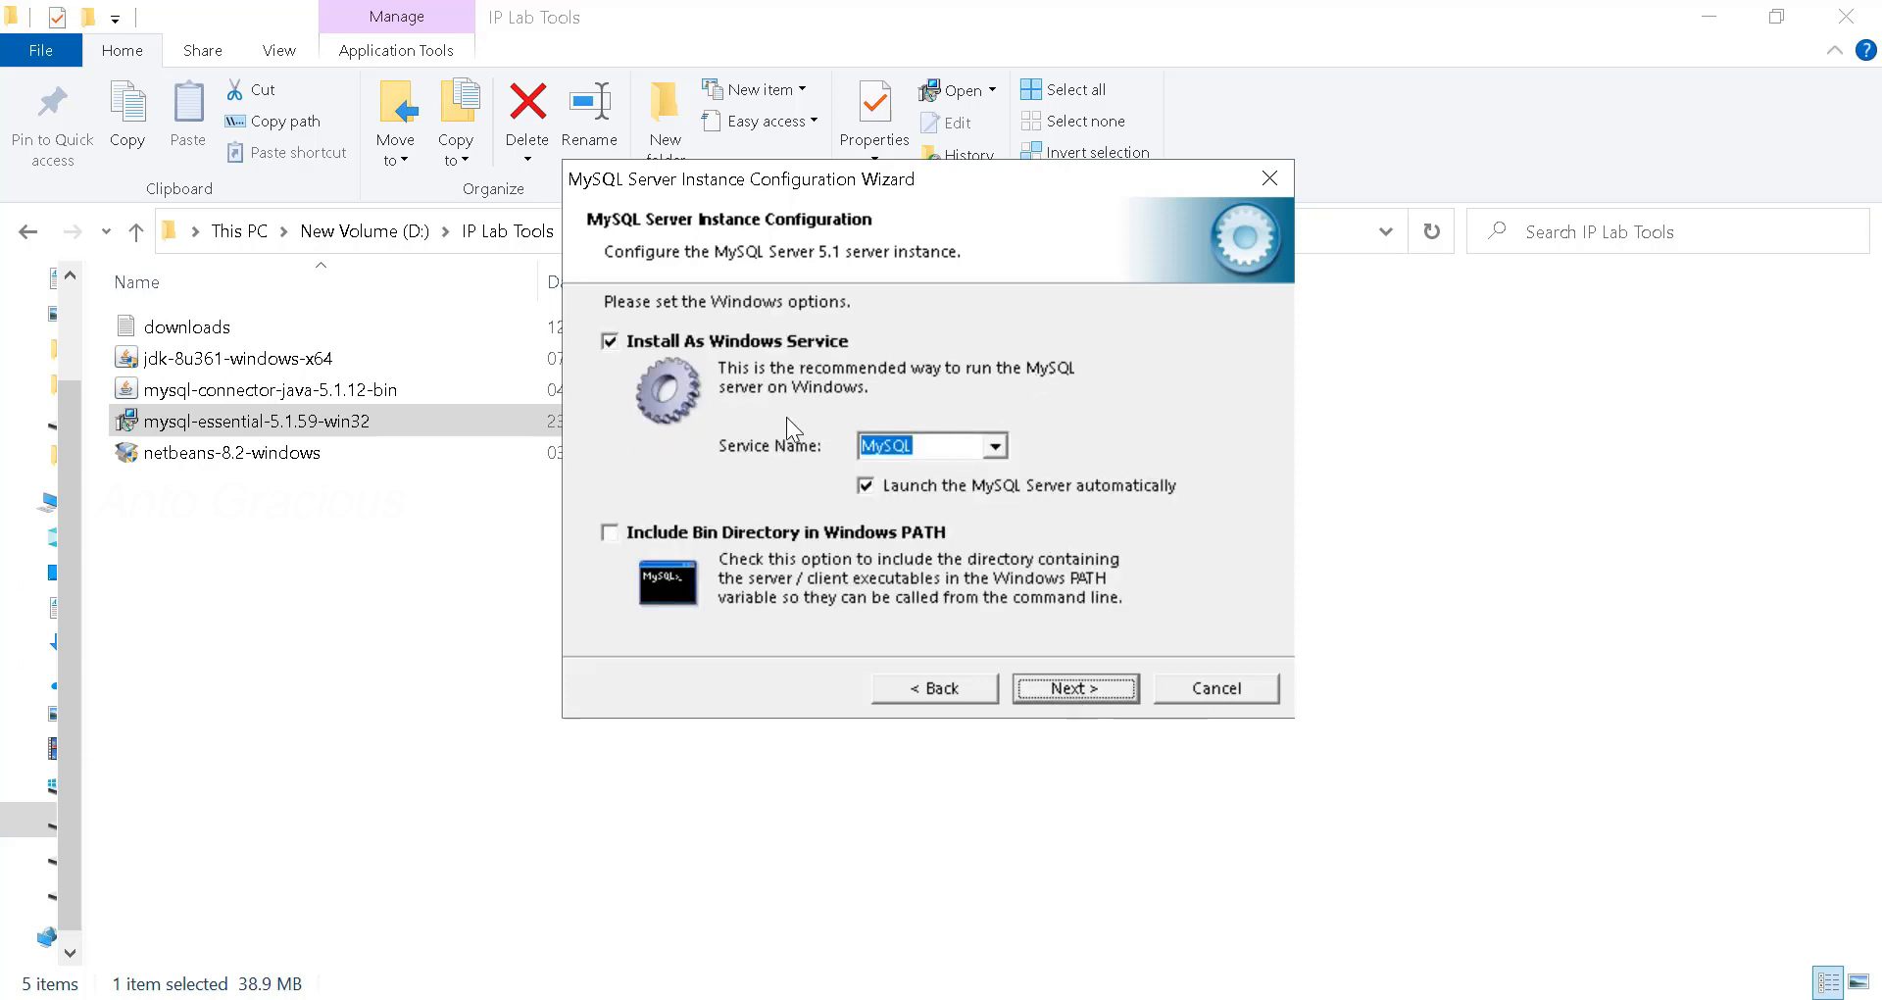
- Keep the Windows service name MySQL and include the bin directory in Windows PATH
left_click(995, 447)
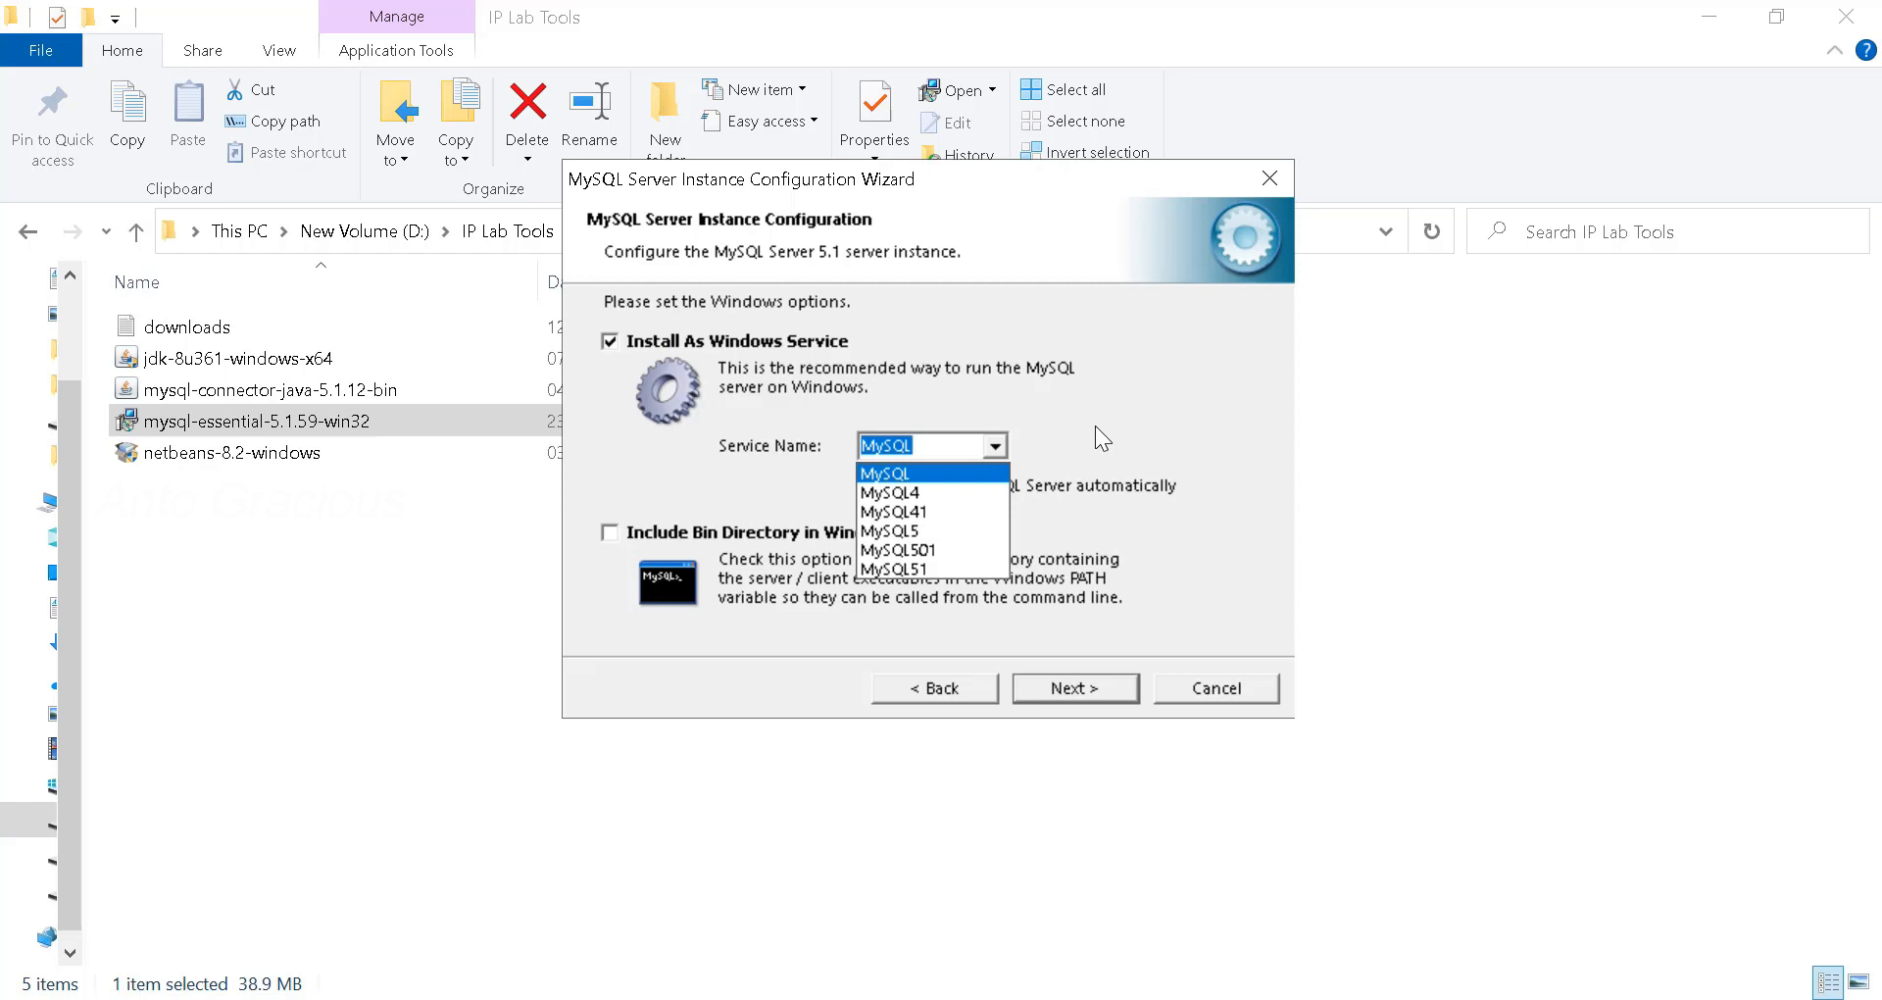
left_click(981, 470)
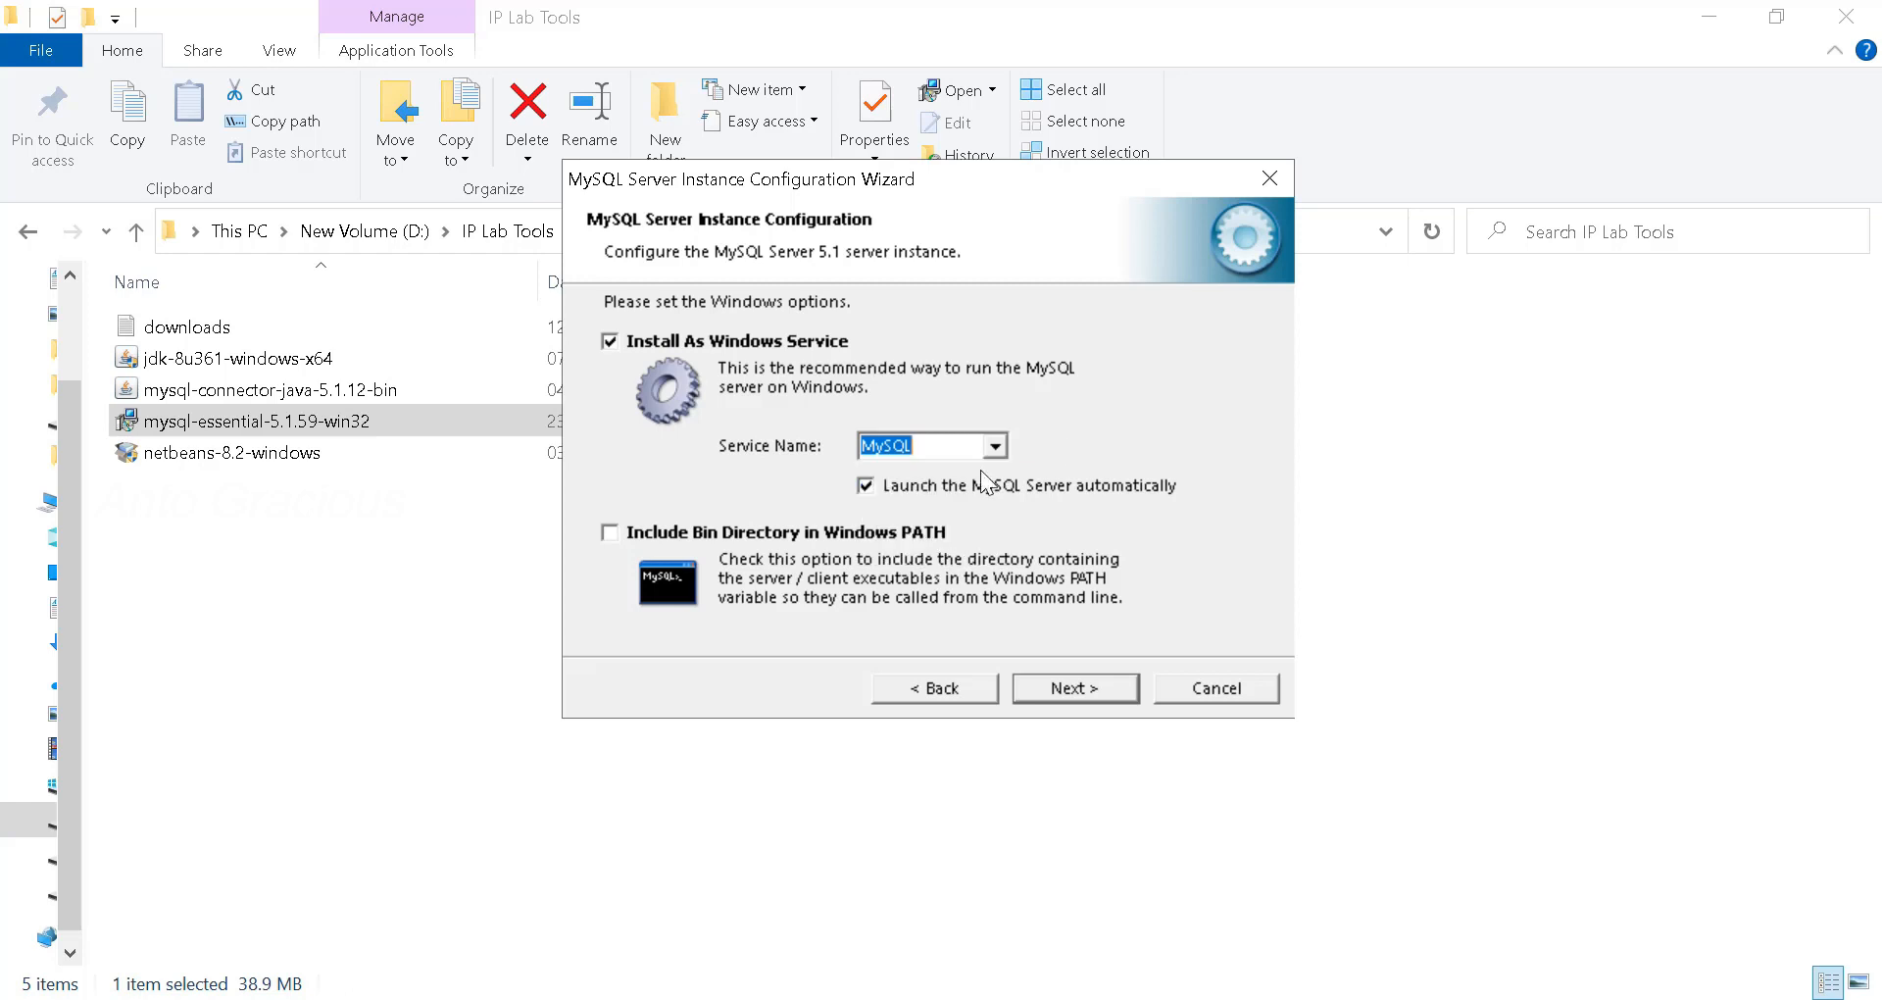
left_click(609, 534)
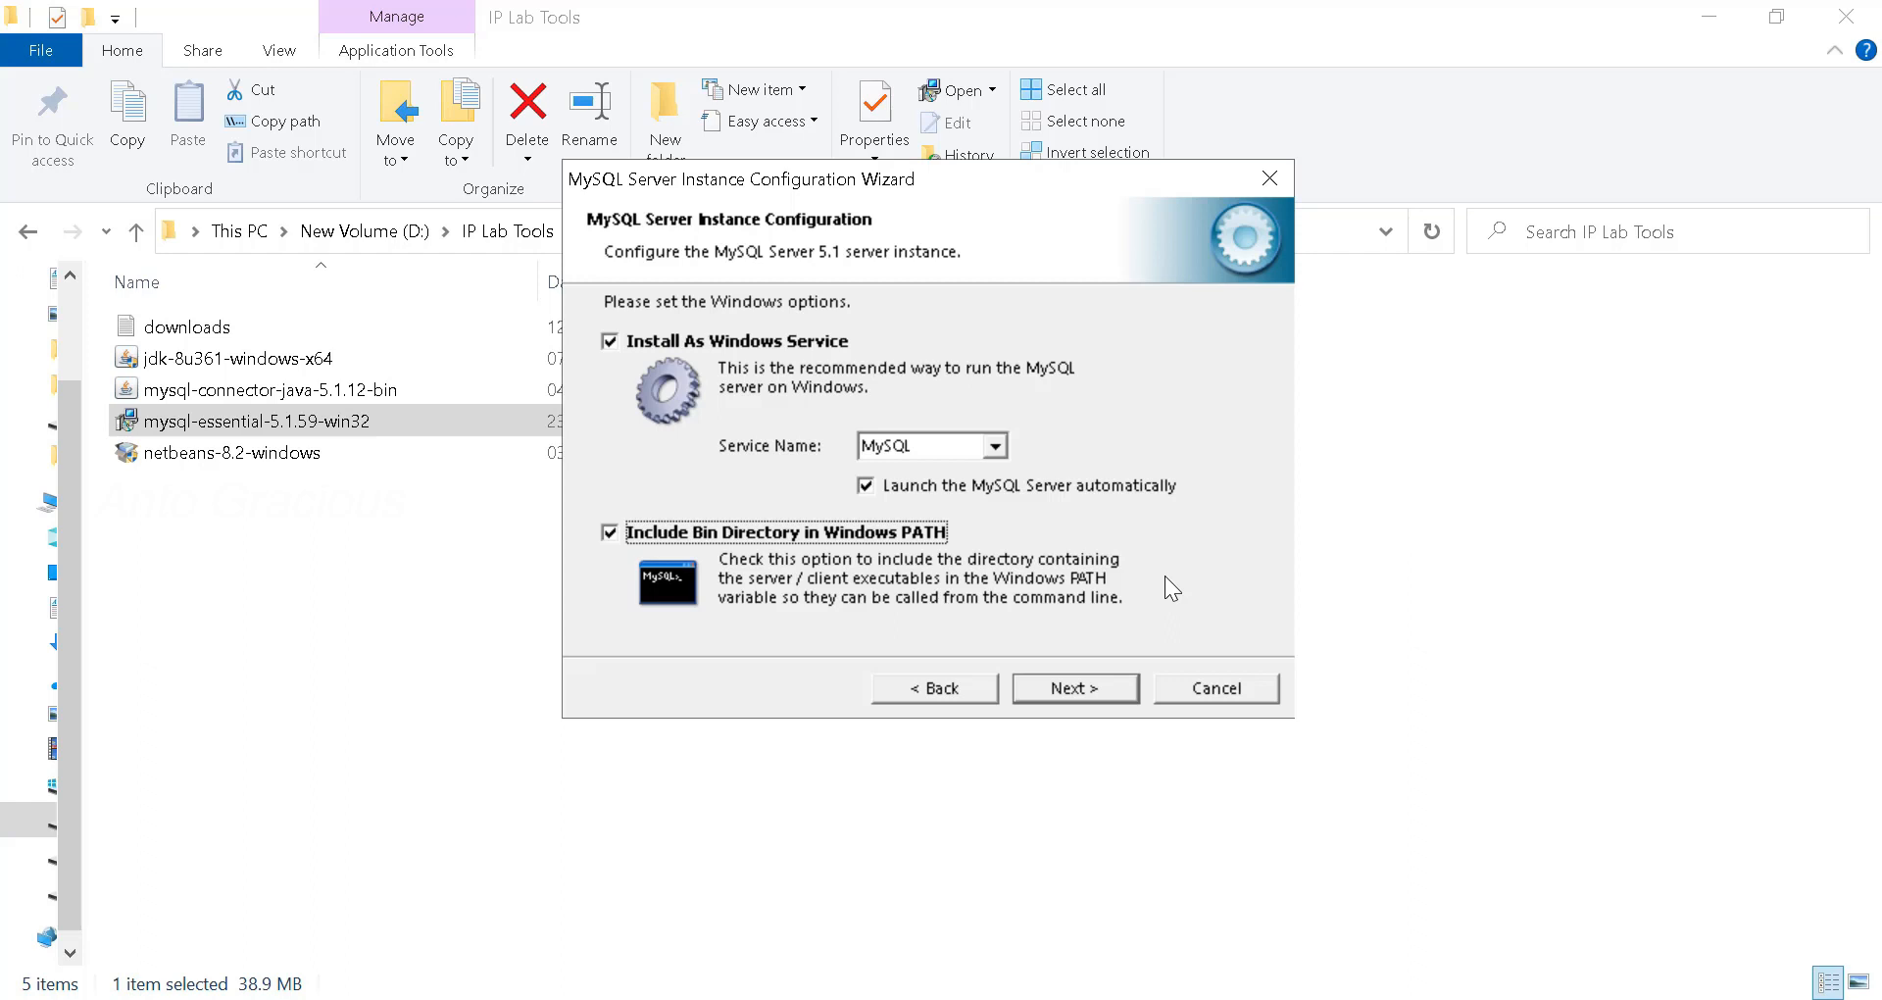
- Enter and confirm the root password, and enable root access from remote machines
left_click(1081, 691)
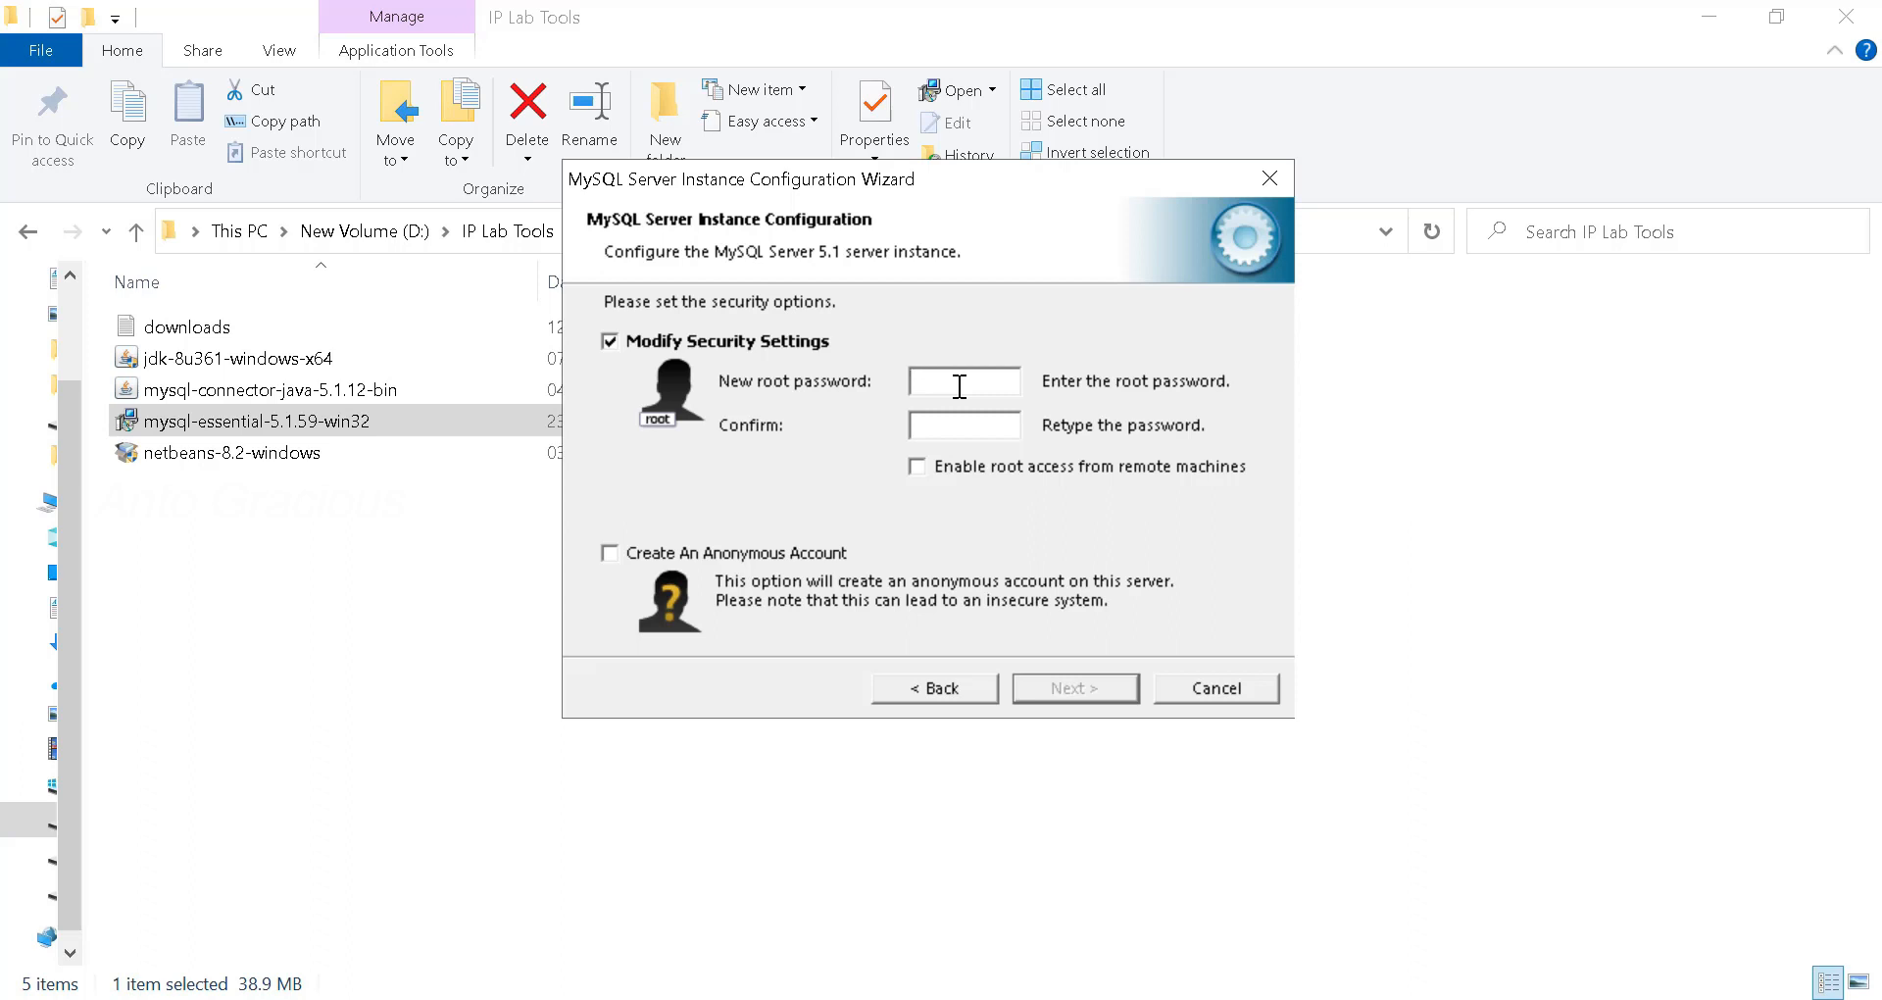
type("root123root123")
left_click(1084, 468)
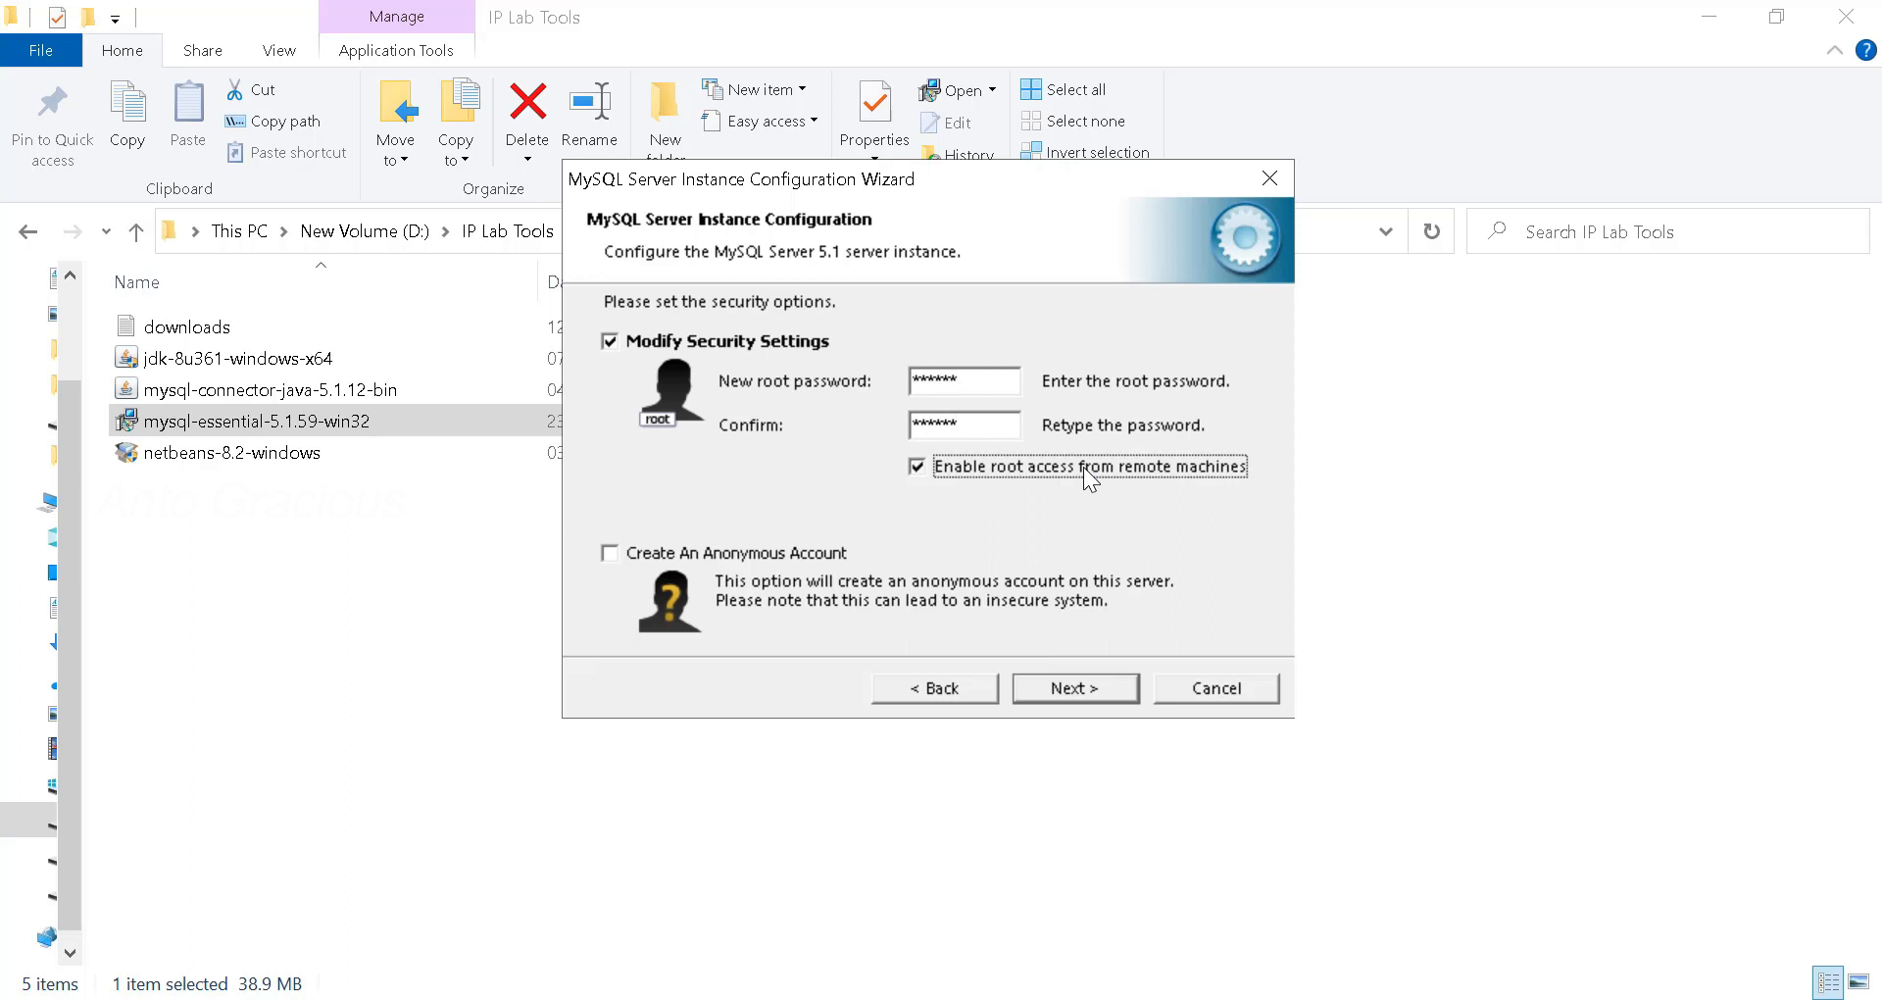
left_click(1086, 686)
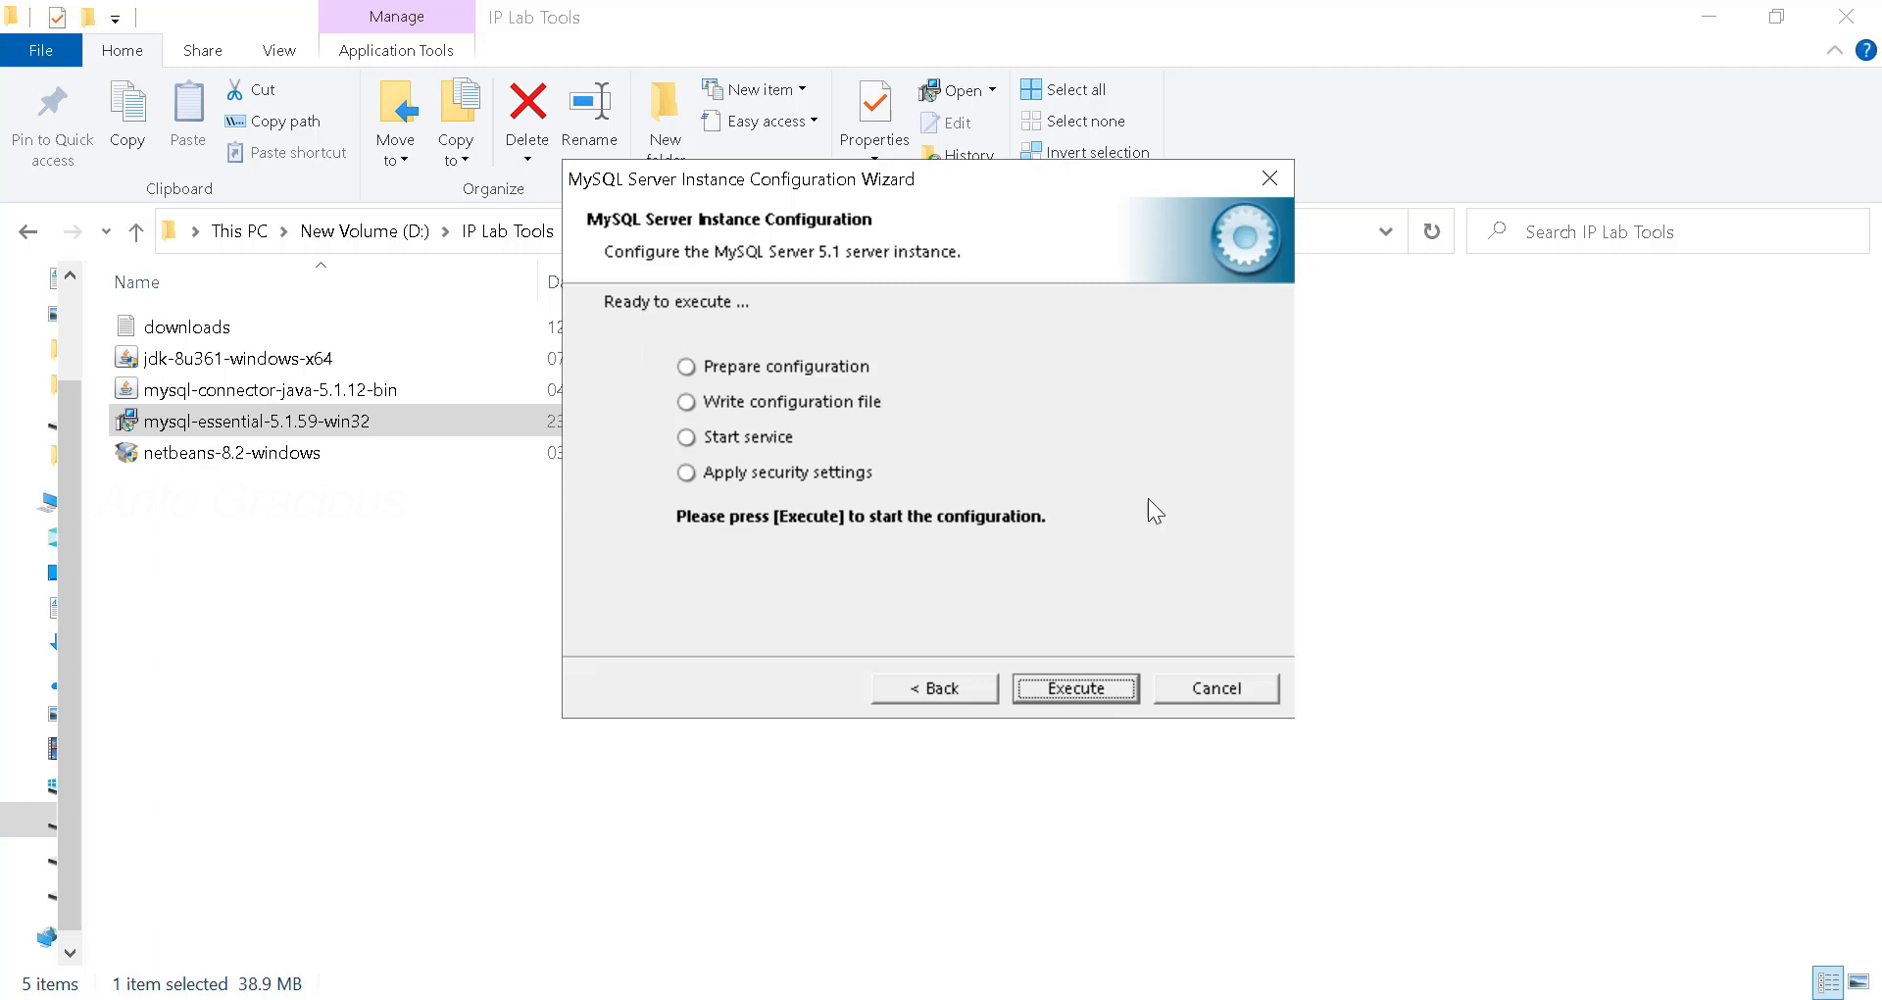
- Execute the configuration to write the config file, start the MySQL service and apply security
left_click(1112, 691)
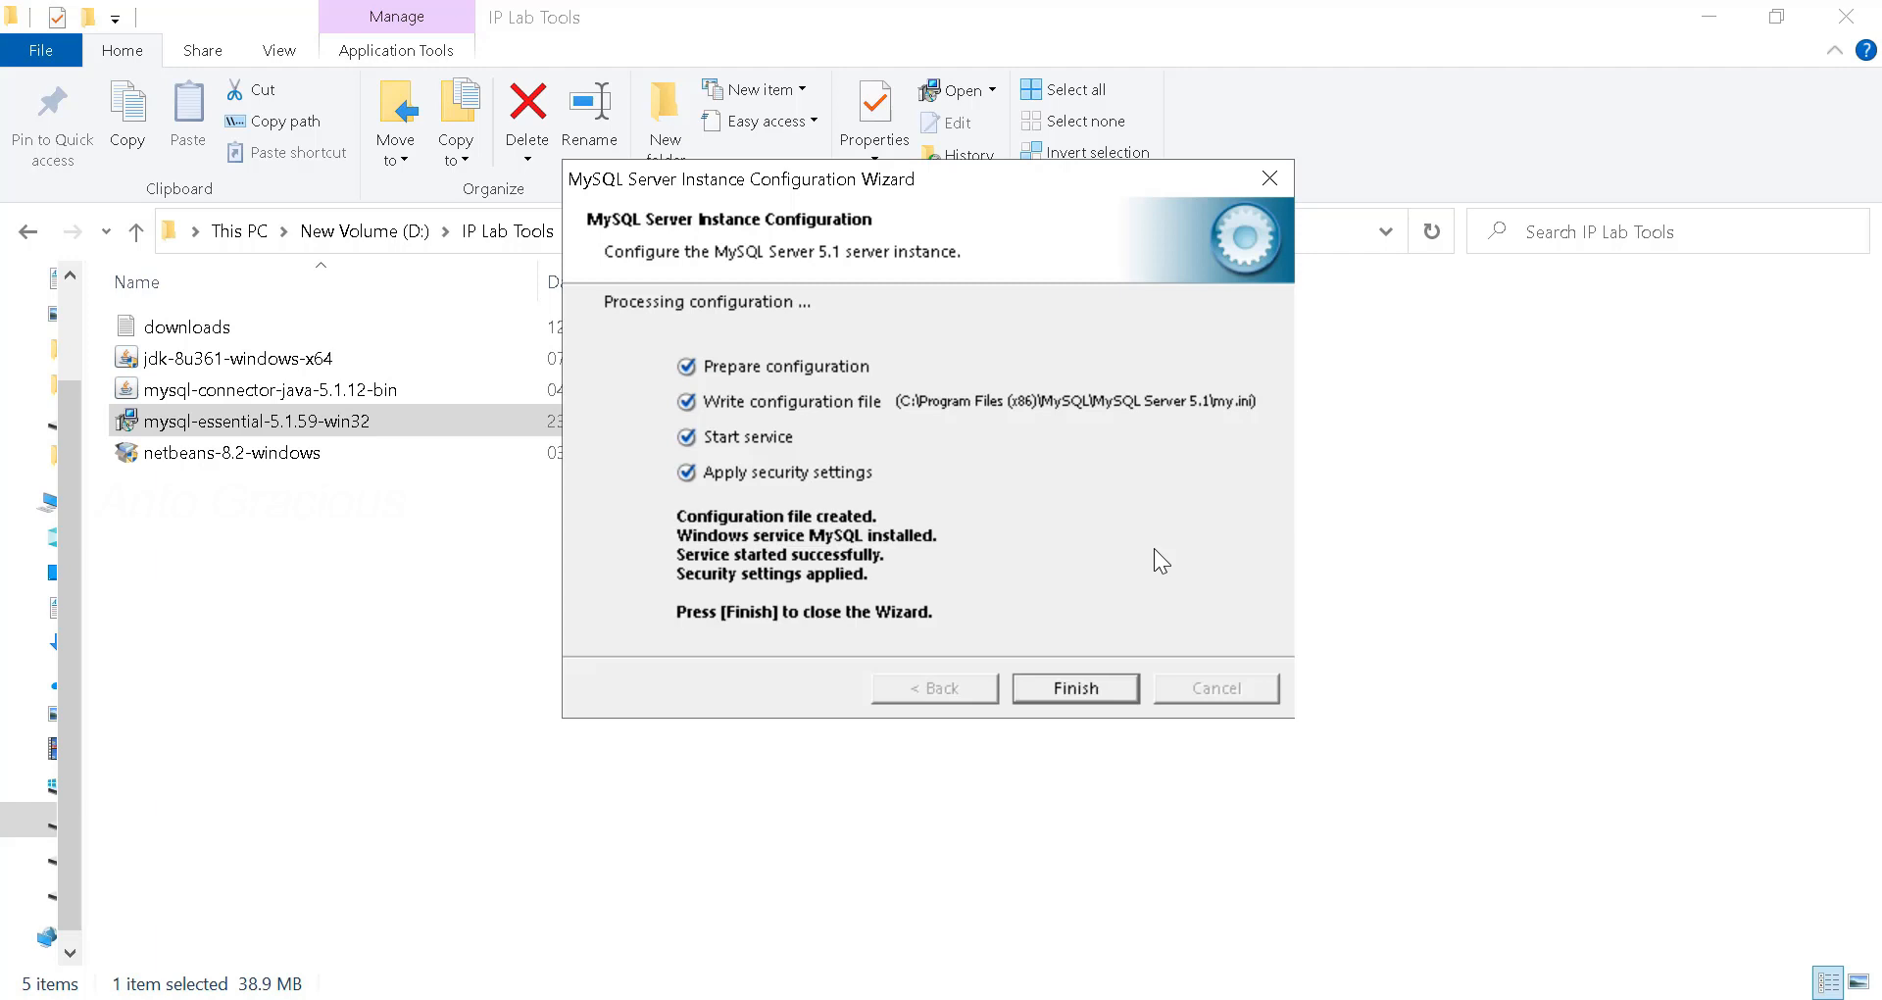
left_click(1076, 692)
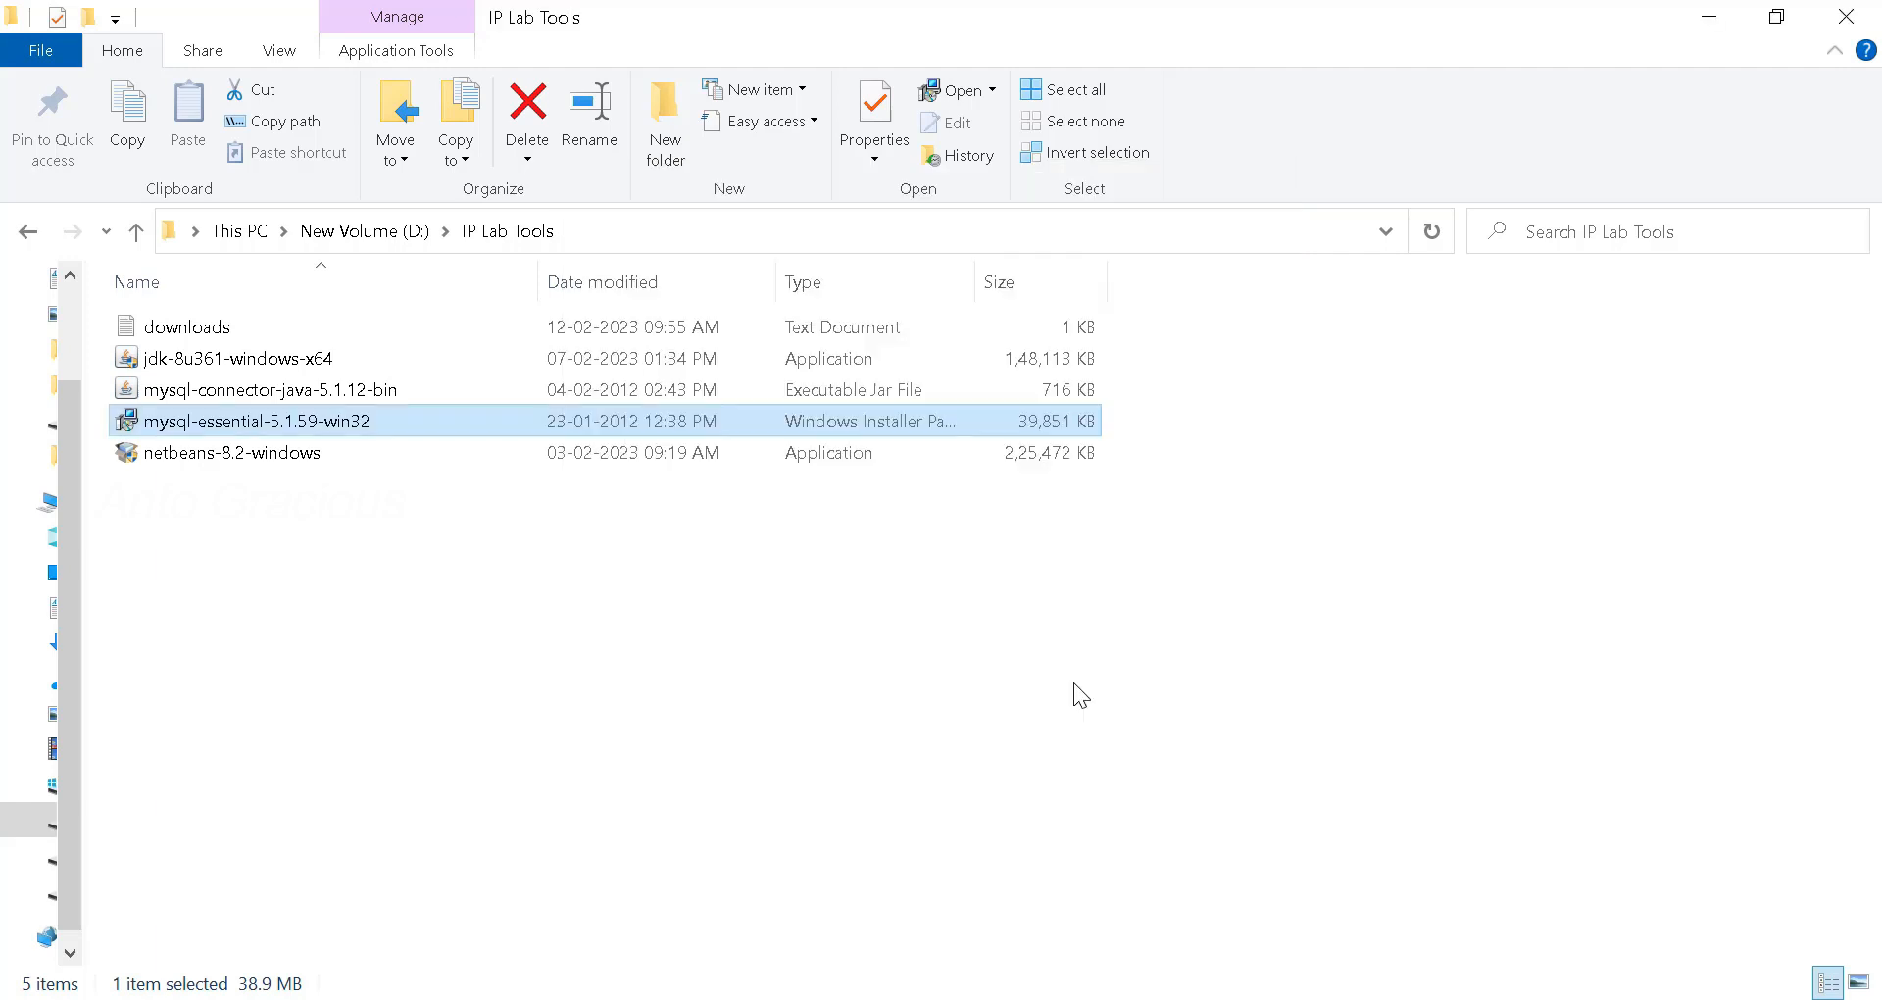
- Launch MySQL Command Line Client from the Start menu's MySQL group
left_click(1073, 682)
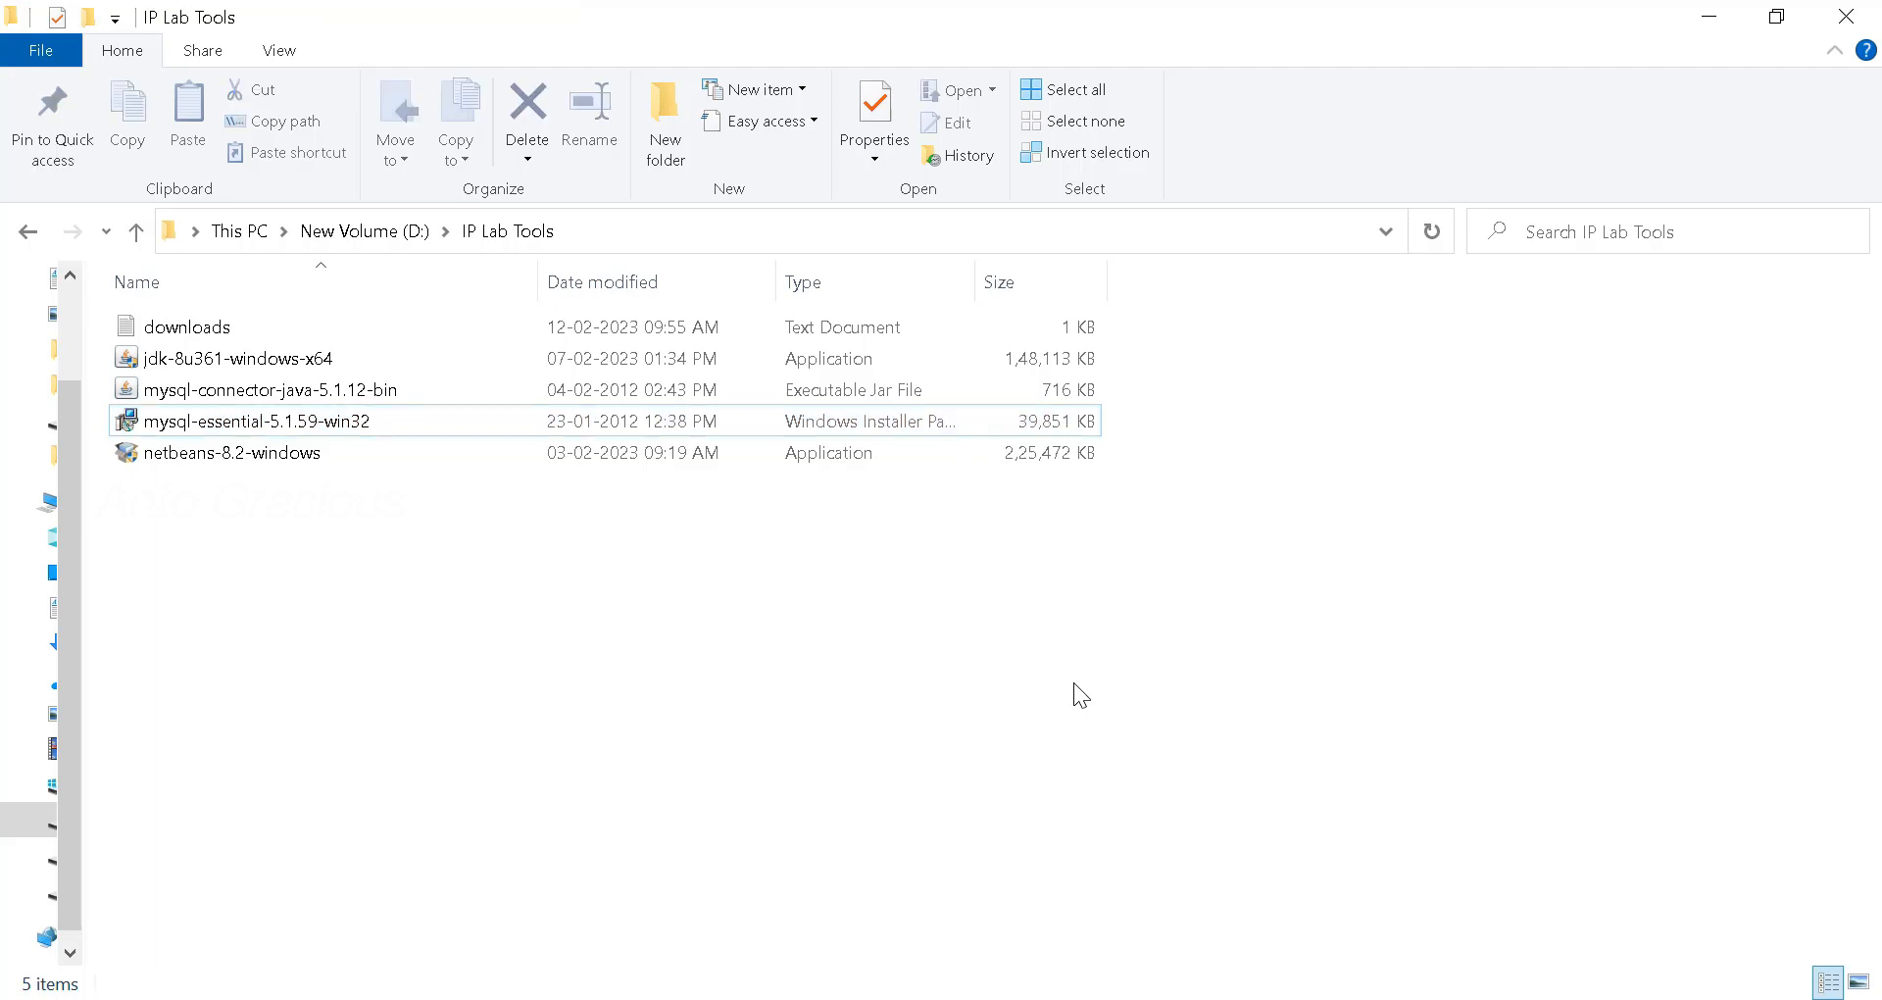
key("super")
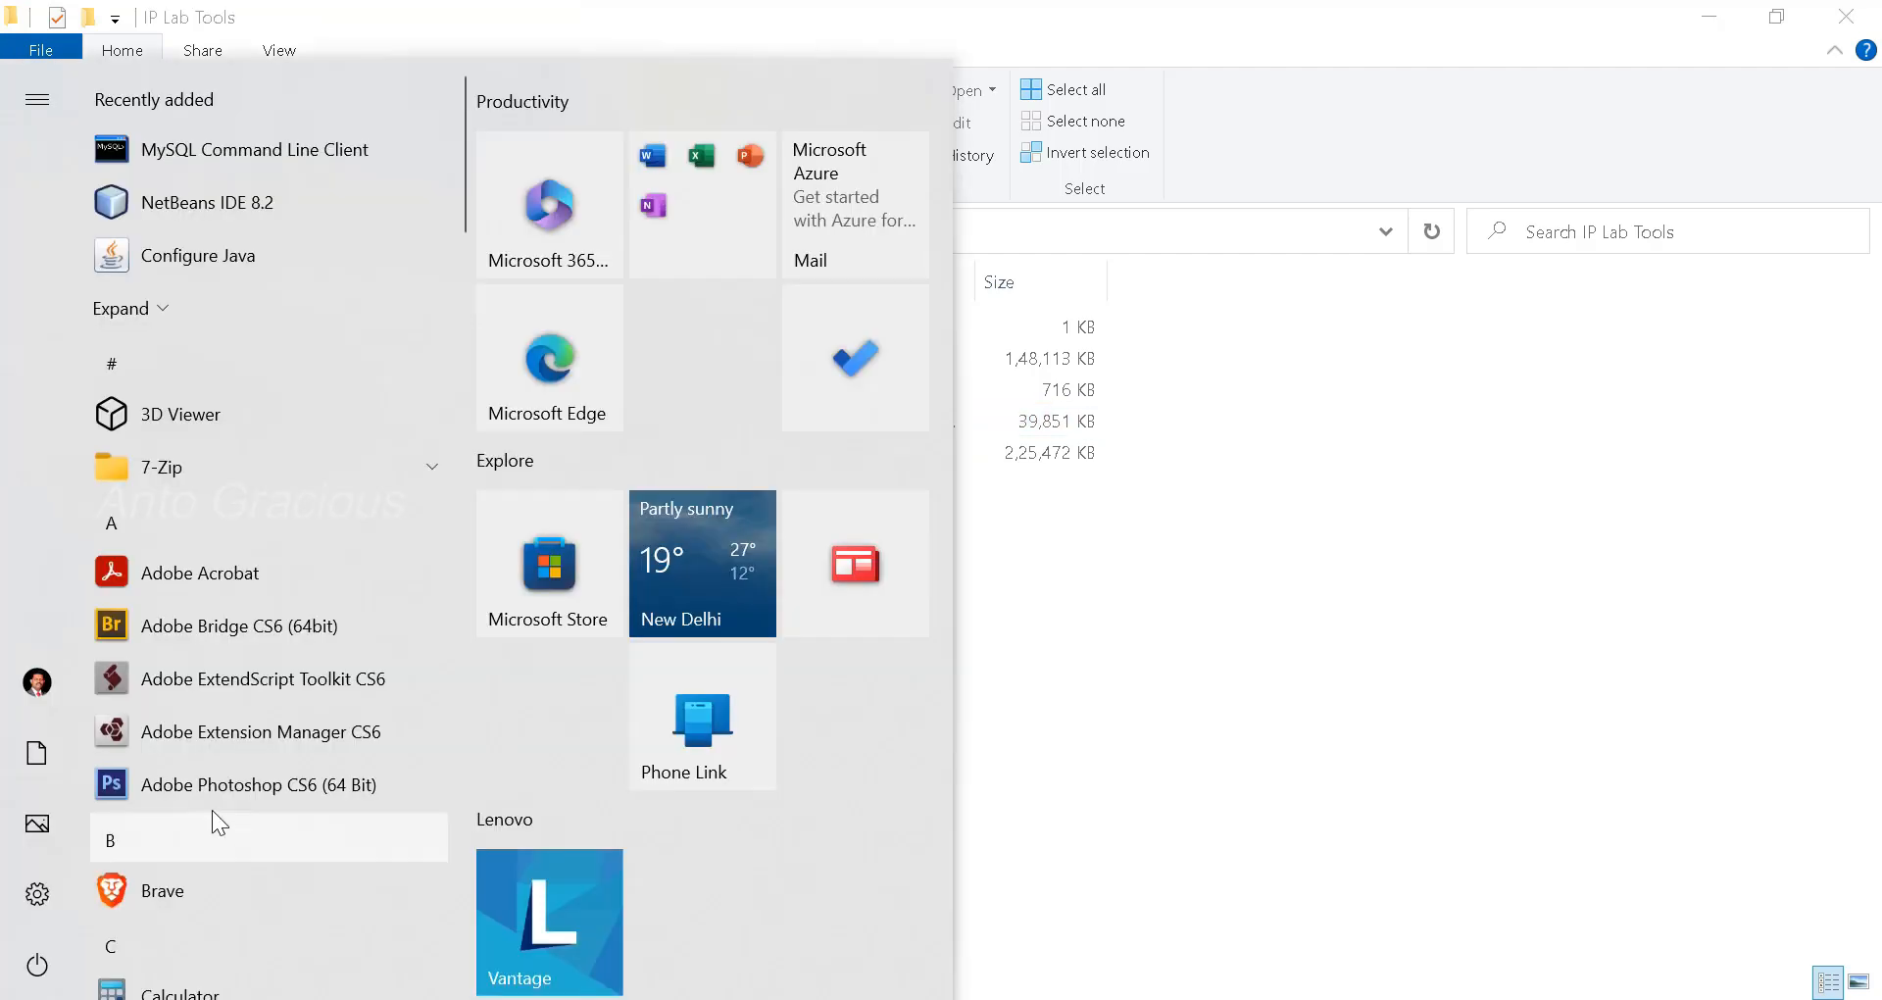
scroll(214, 809, "down", 5)
scroll(233, 778, "down", 10)
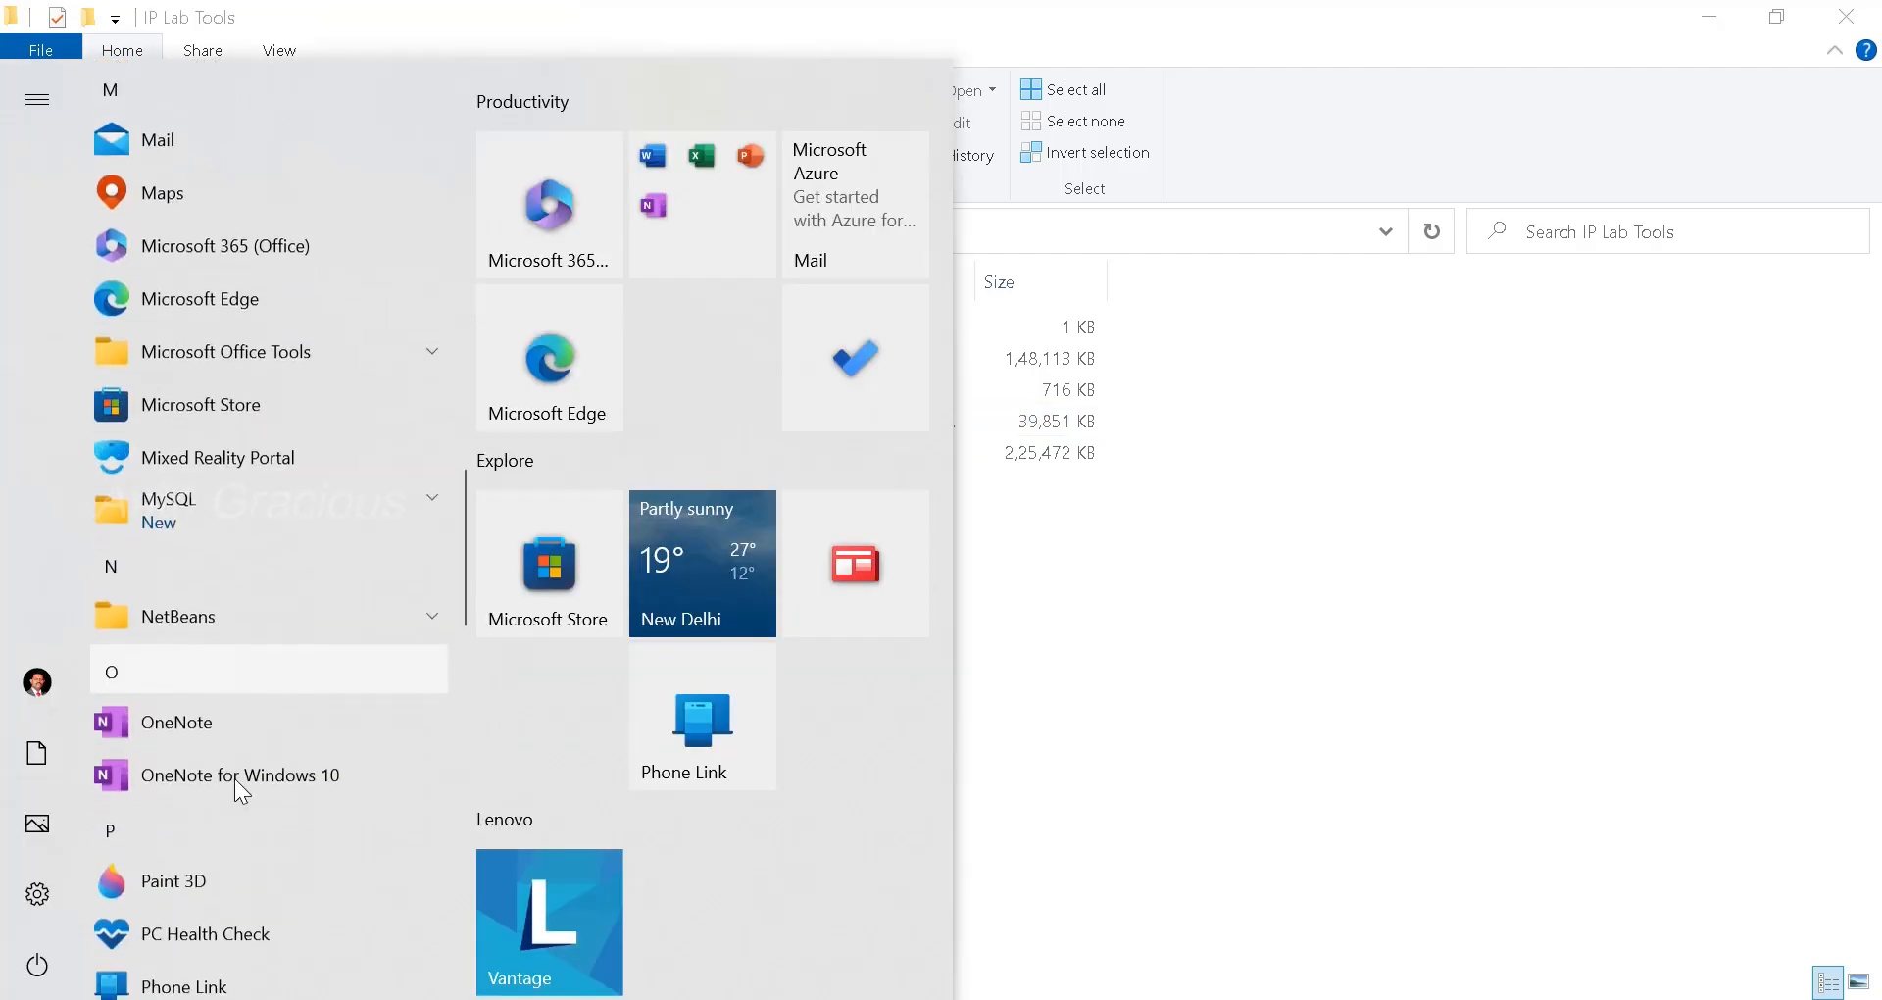
left_click(231, 514)
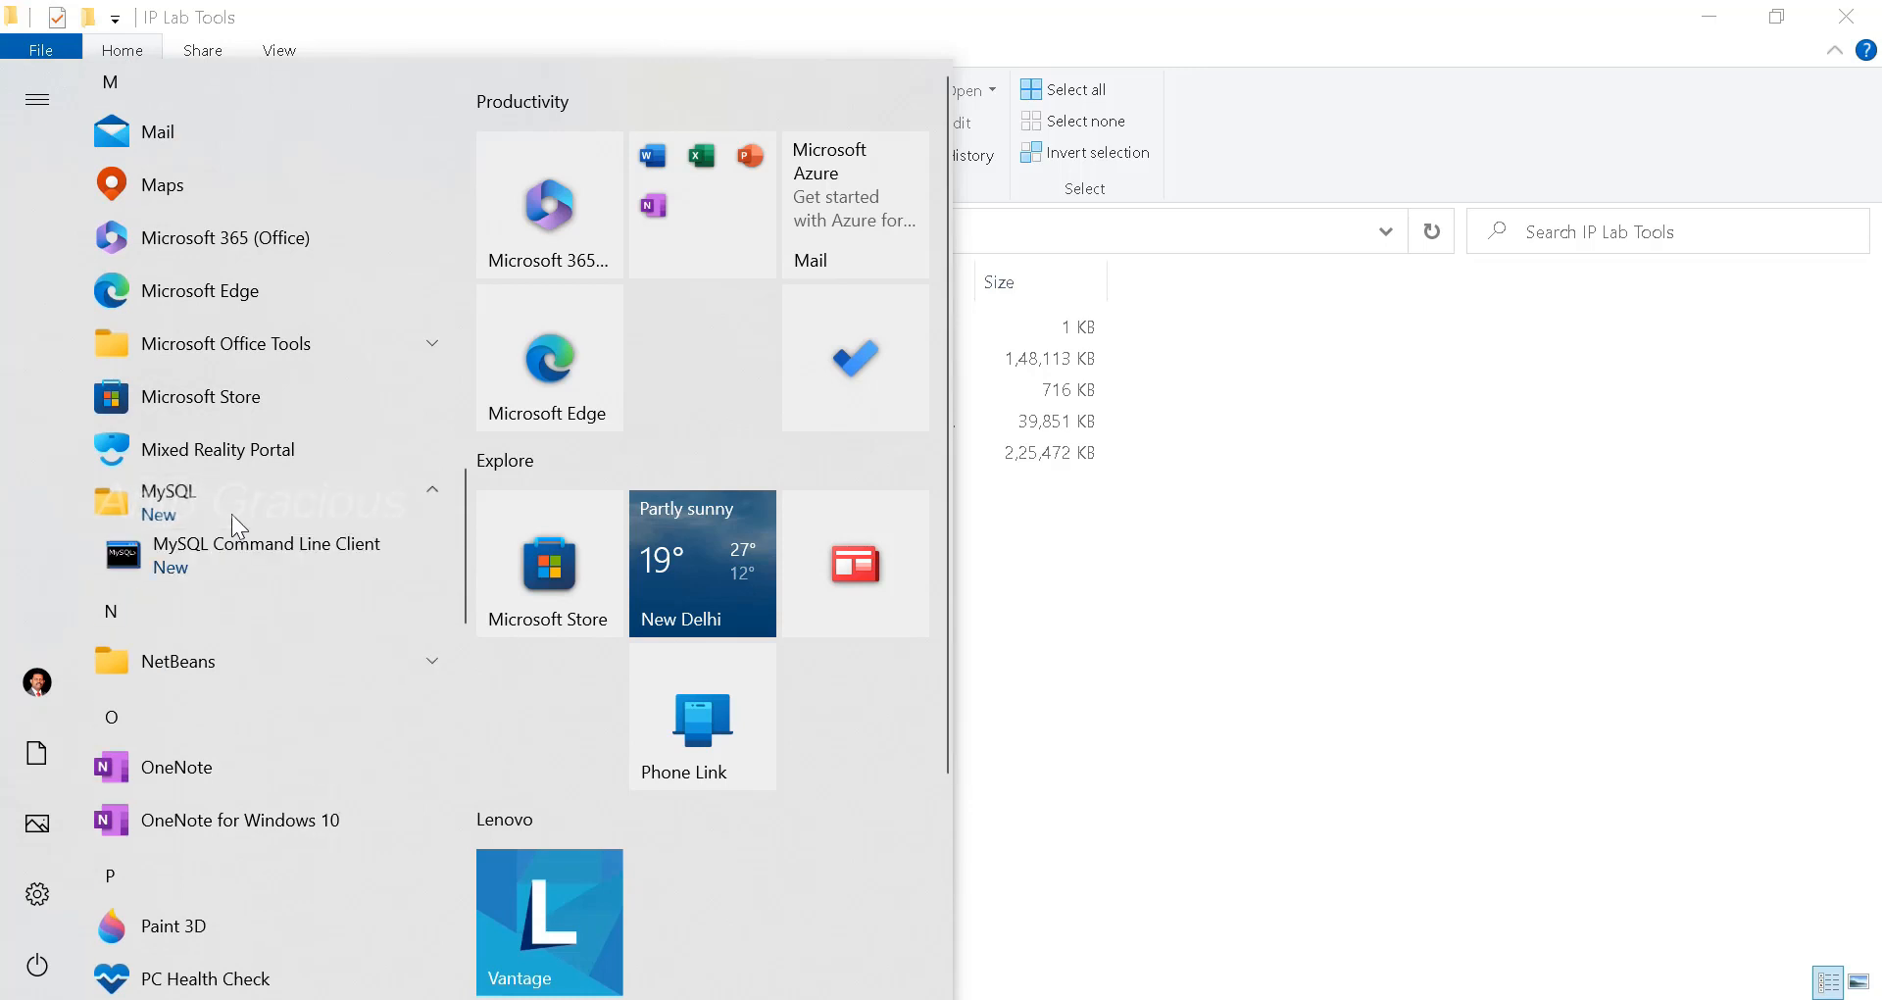
left_click(267, 559)
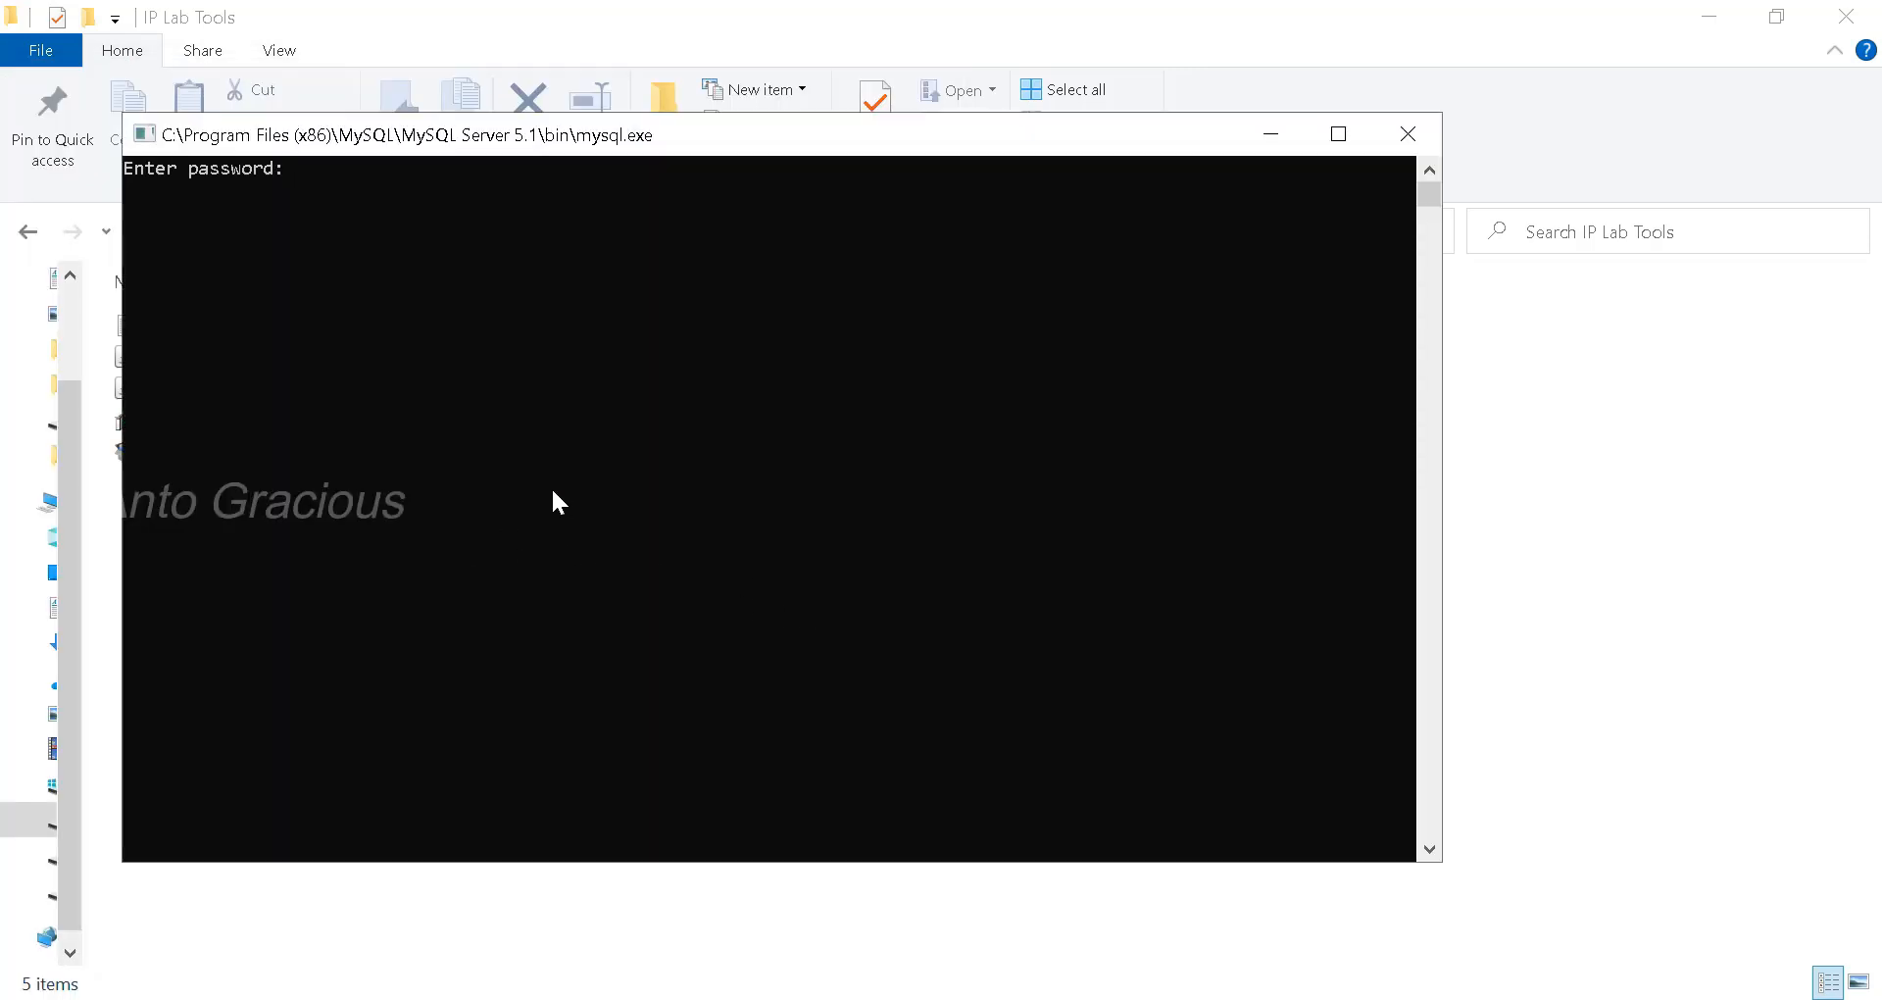
- Log in with the root password to server 5.1.59-community, then leave with exit
type("******")
key("Return")
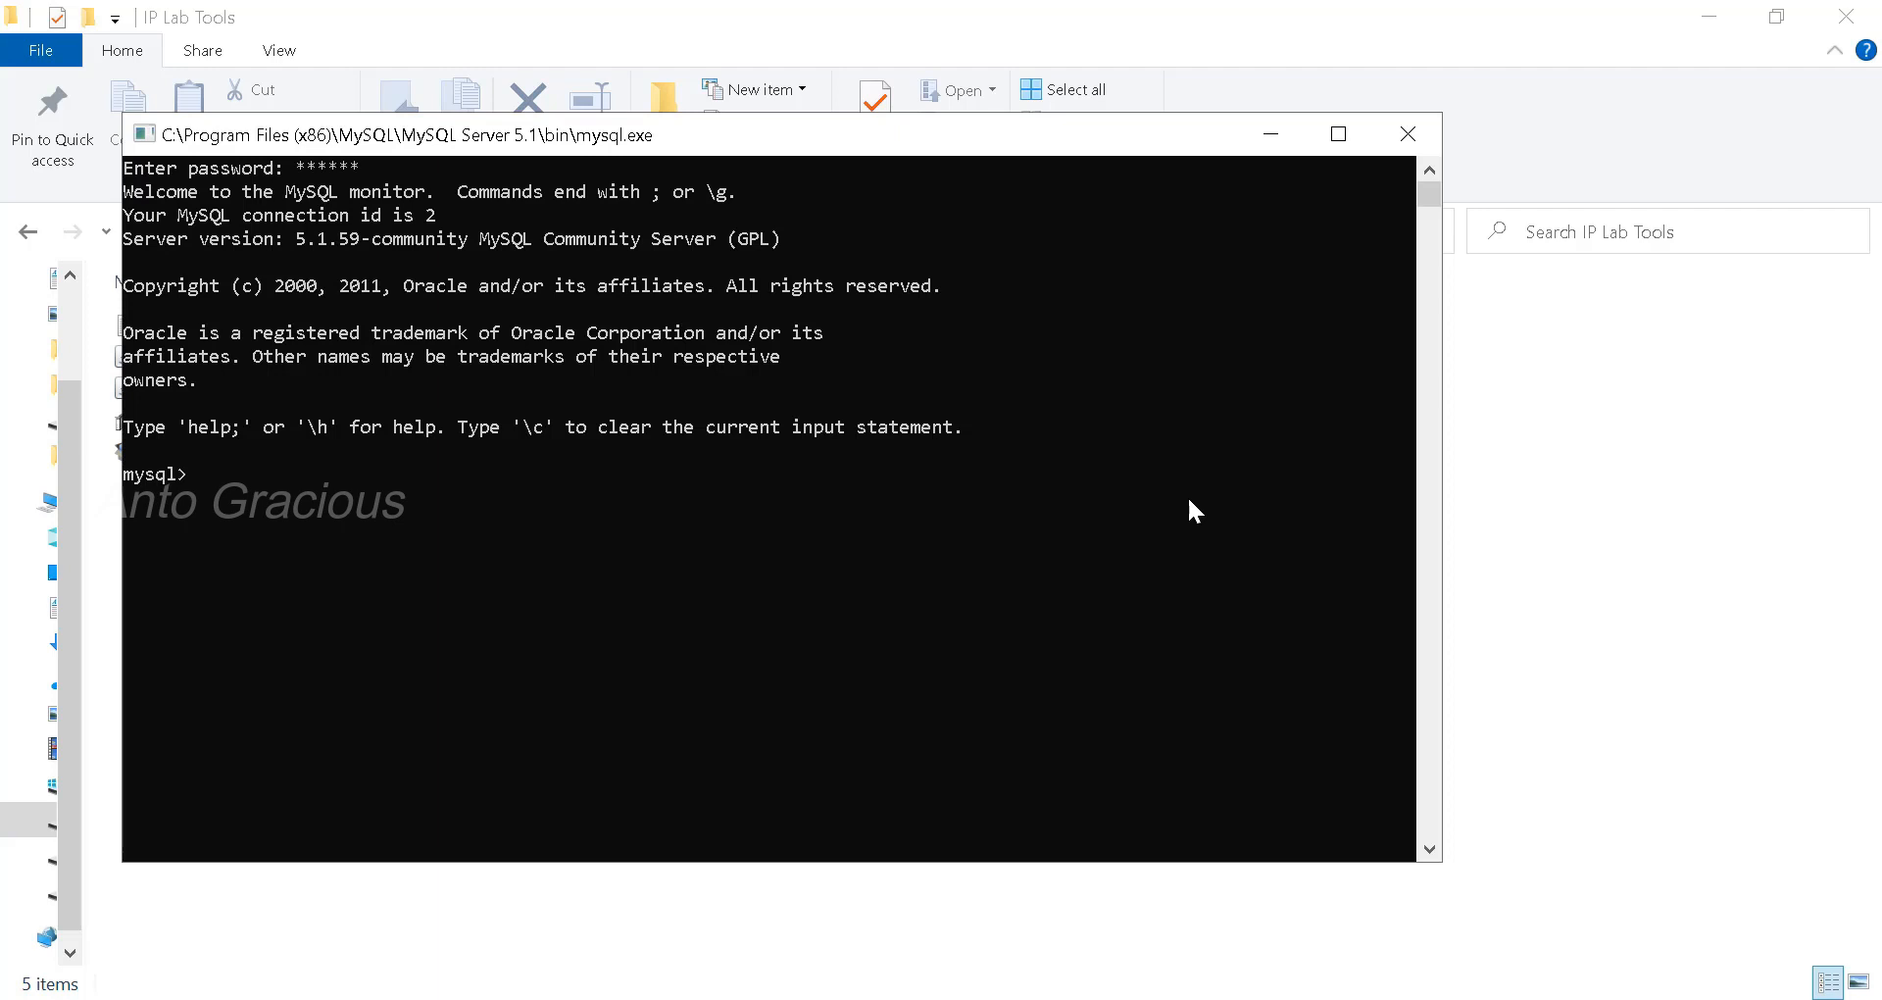
type("exit")
key("Return")
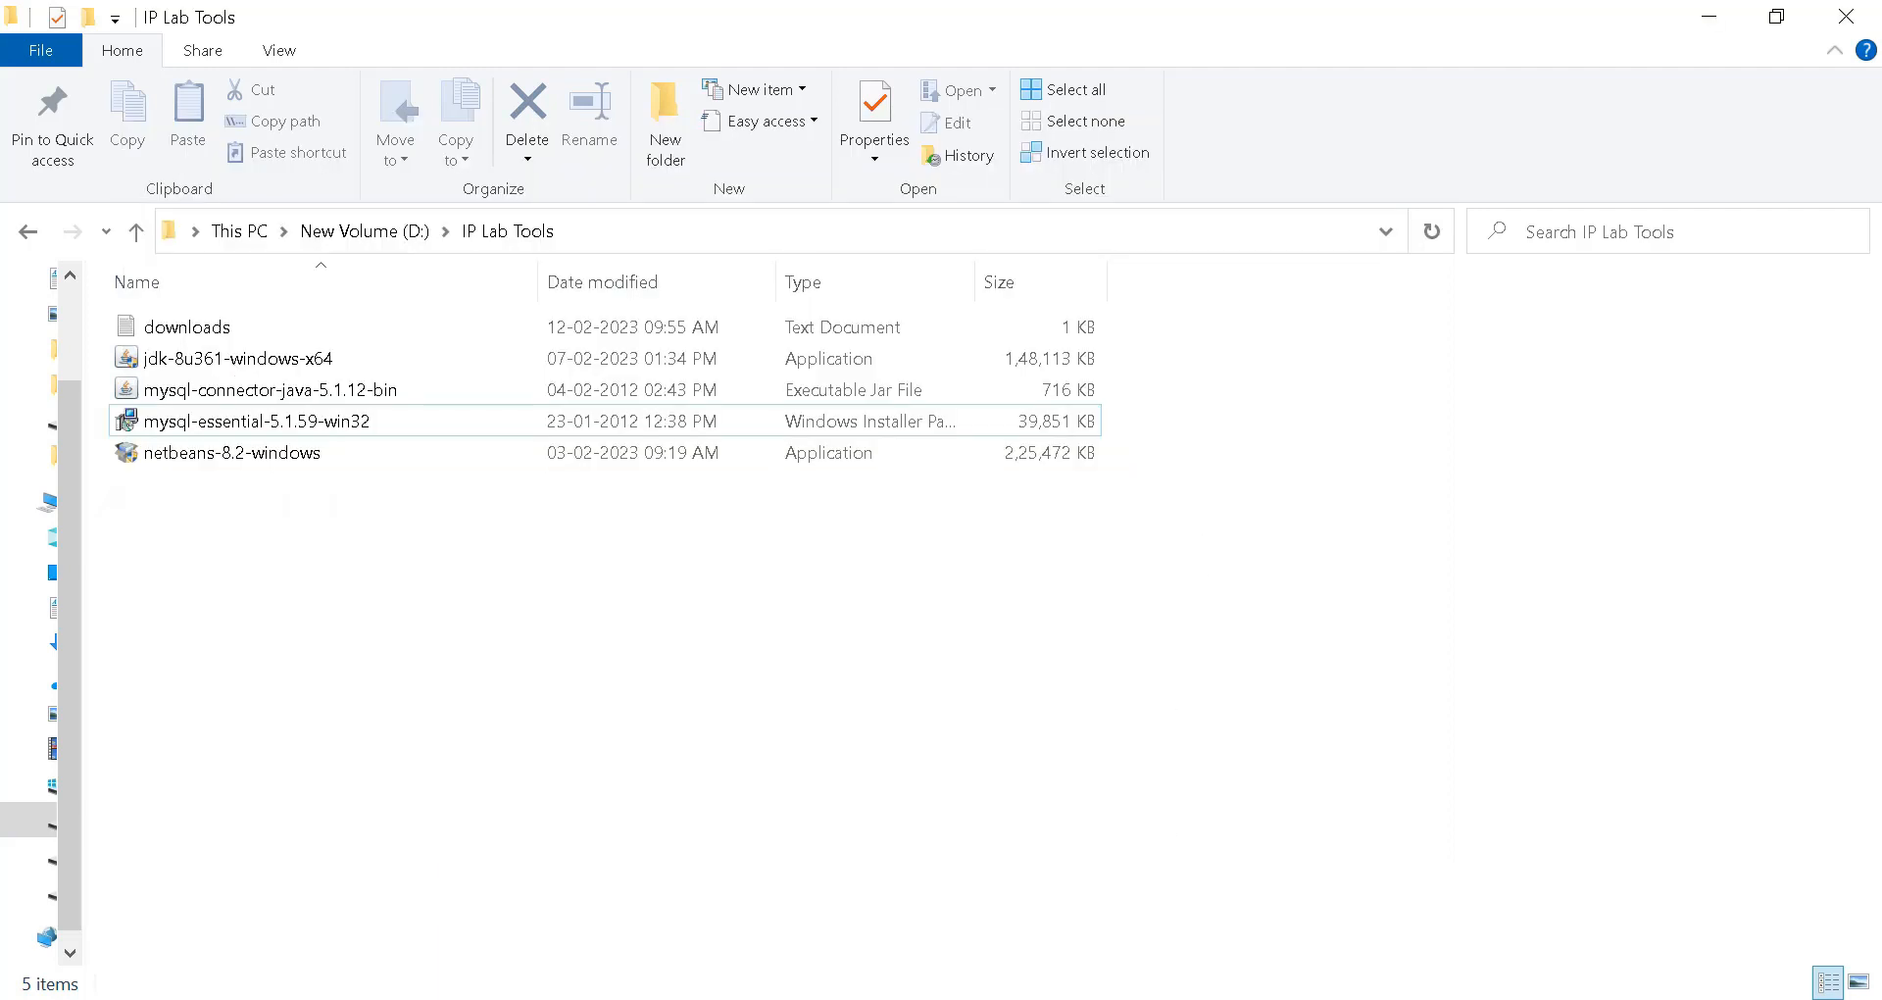
mouse_move(1129, 999)
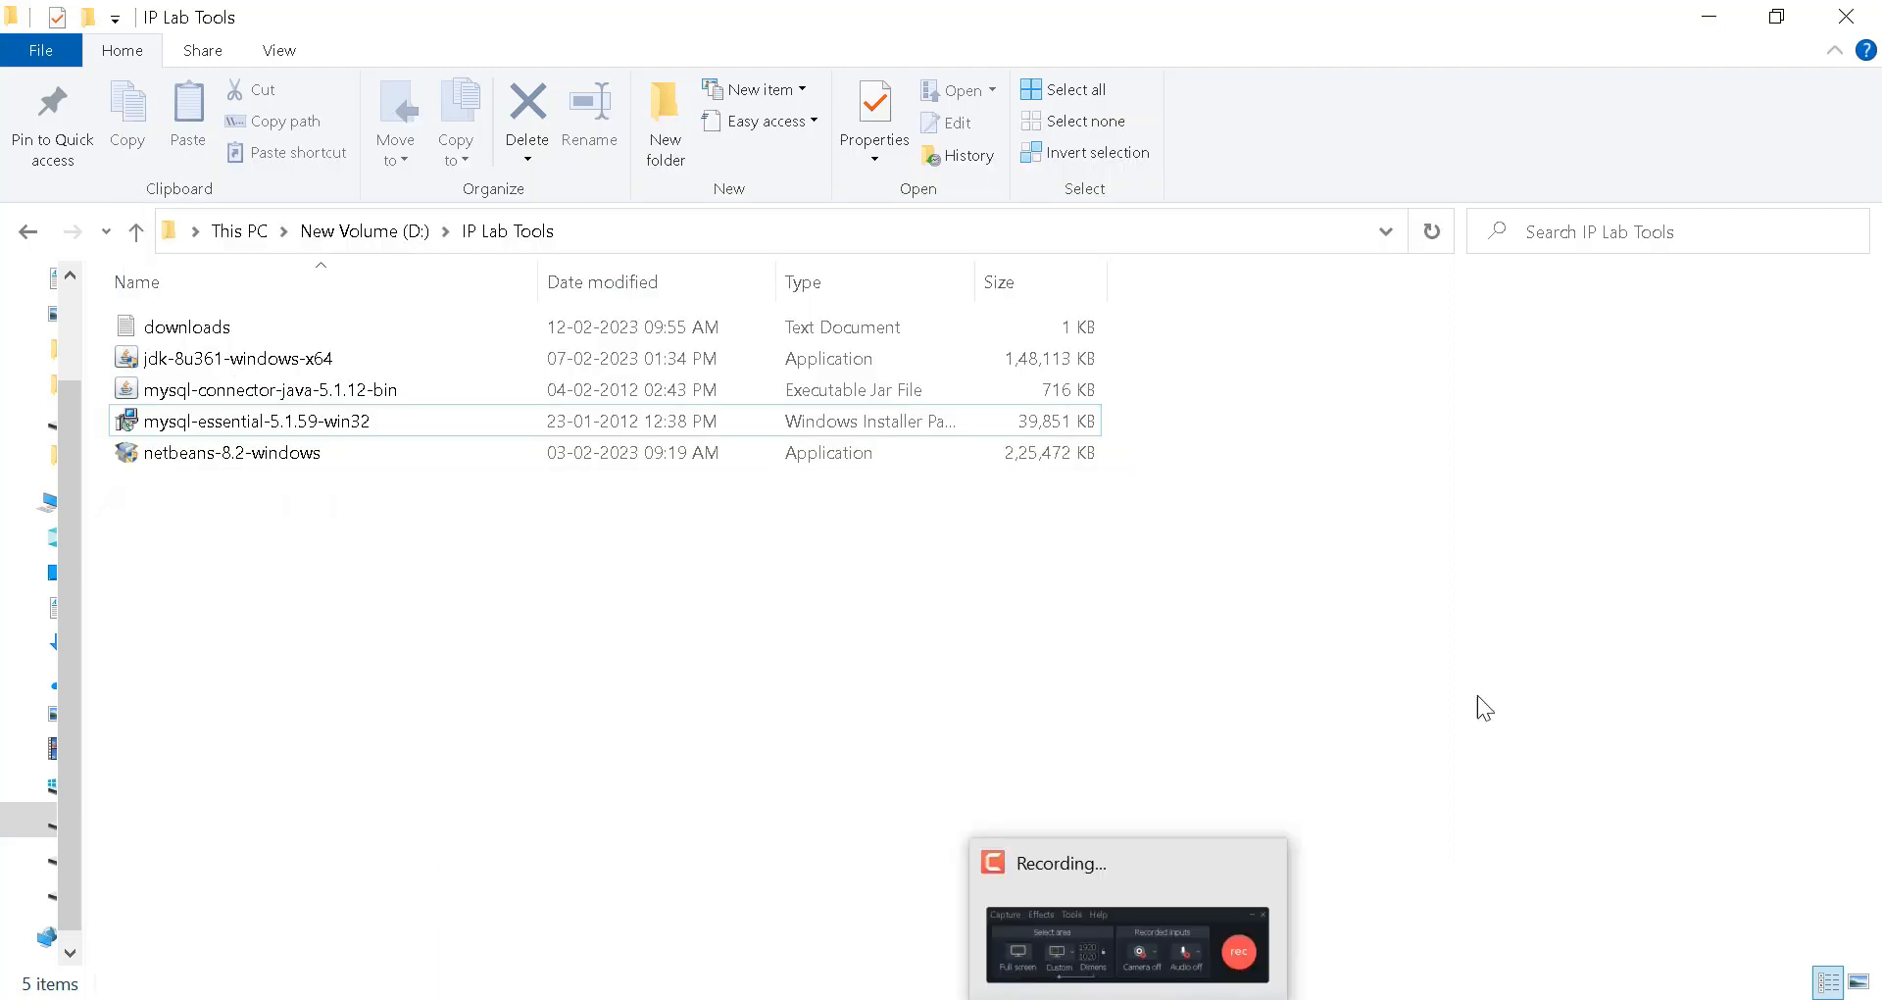